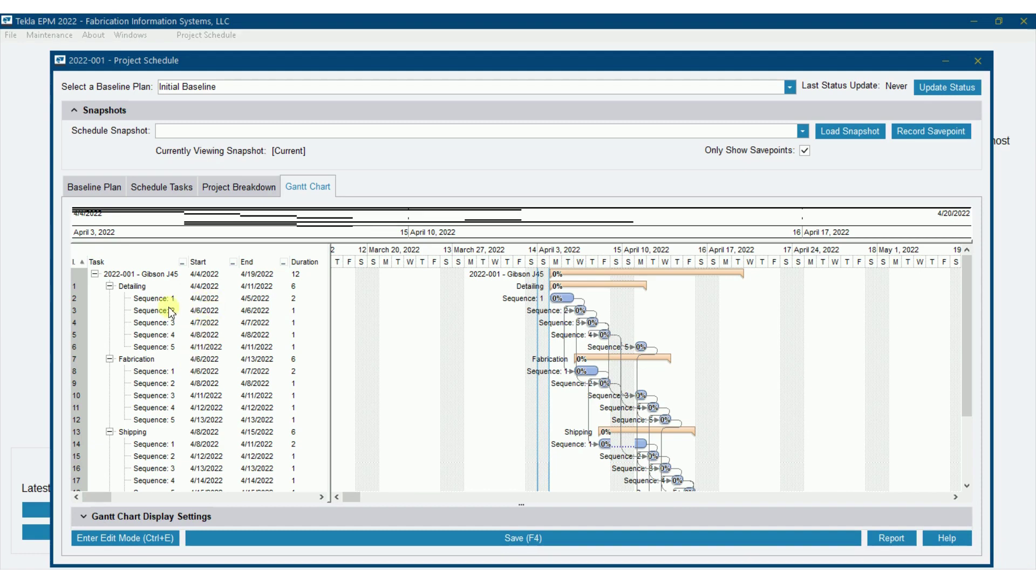
- Select Detailing Sequence 1 in the 2022-001 project schedule
click(202, 300)
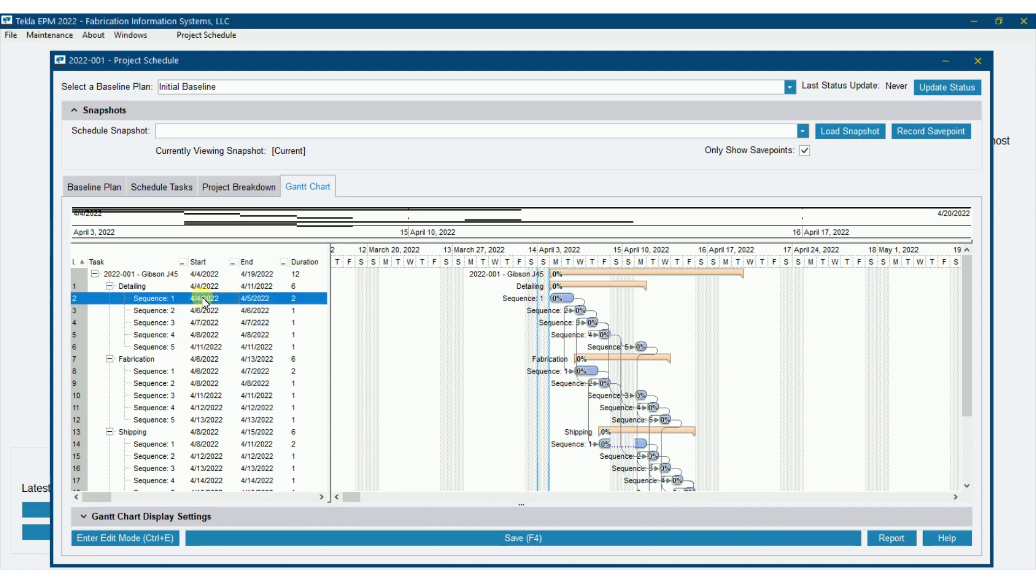
- Switch the 2022-001 project schedule into Edit Mode and select the top-level project task
click(114, 539)
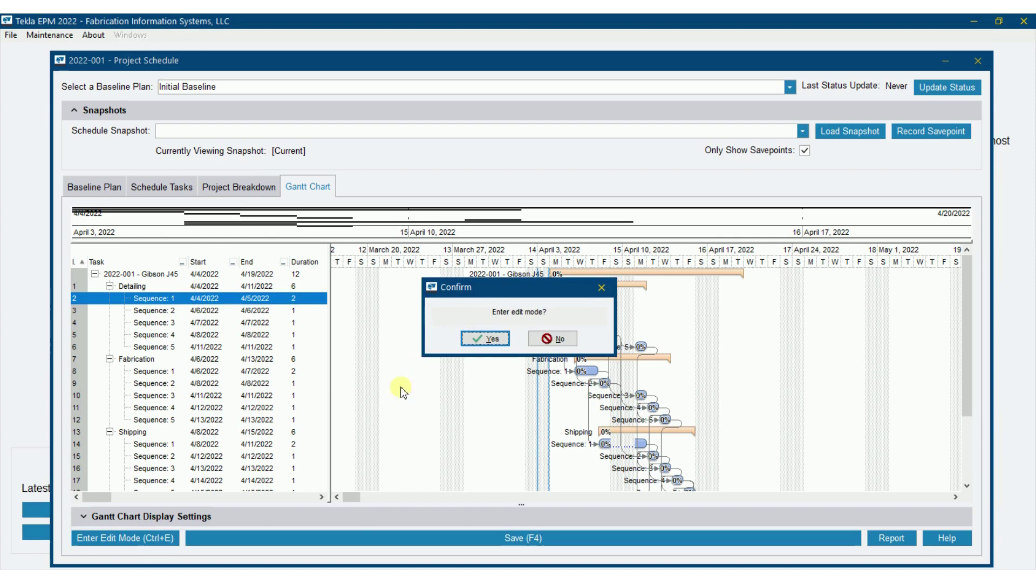
click(484, 340)
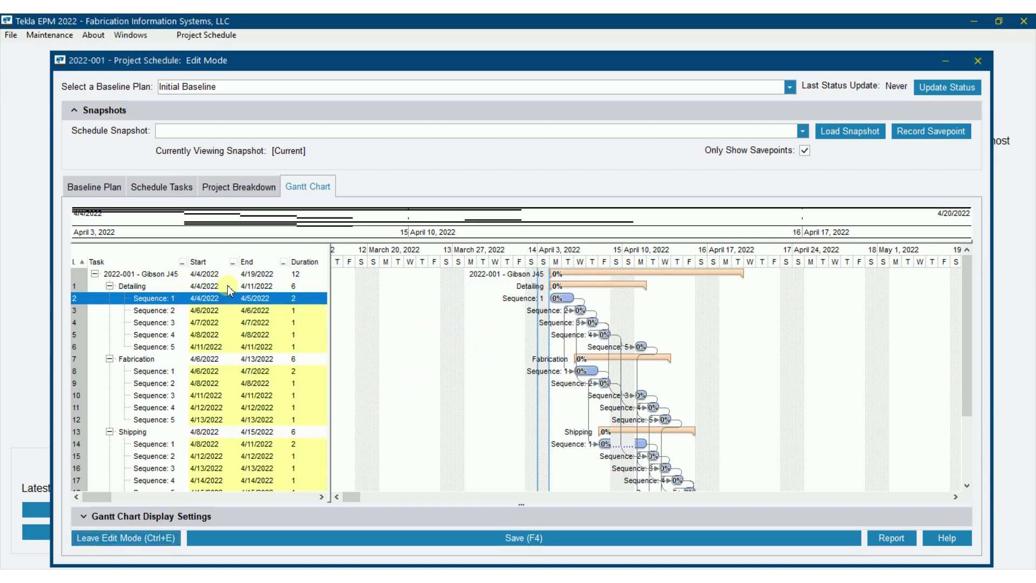
click(227, 282)
click(230, 274)
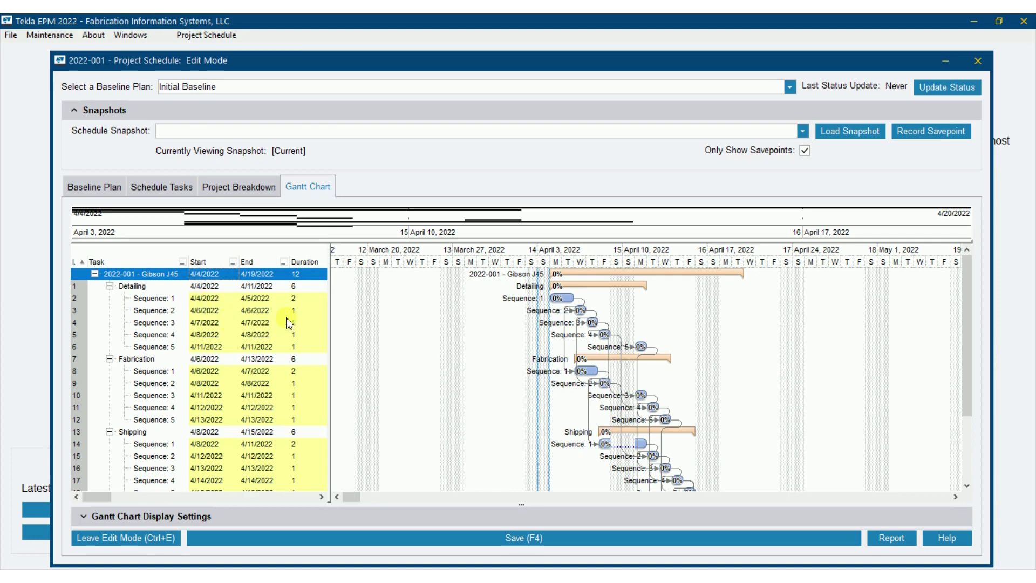
- Keep Detailing Sequence 1 starting 4/4/2022 with a 2-day duration
click(205, 300)
click(232, 298)
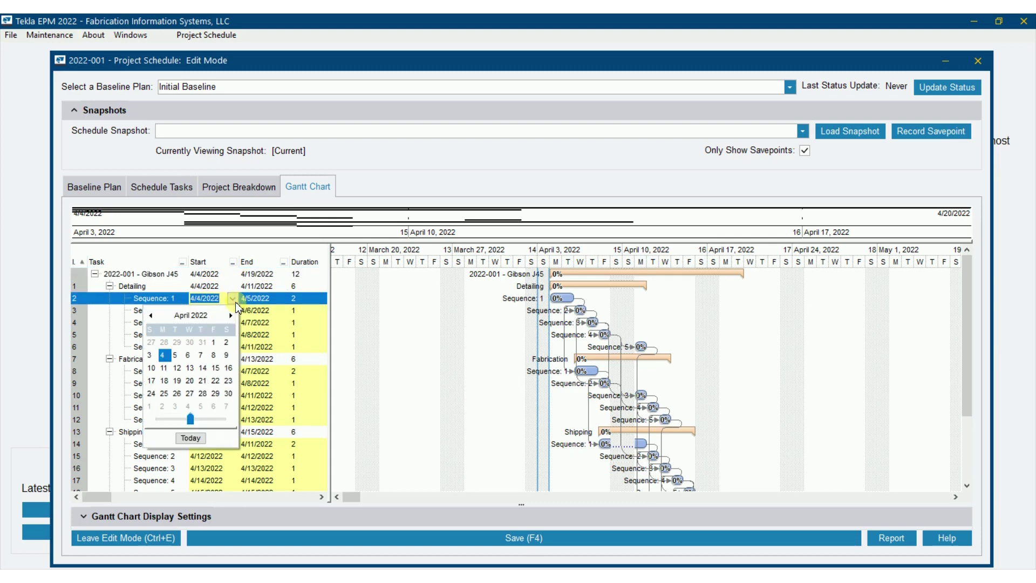
click(188, 356)
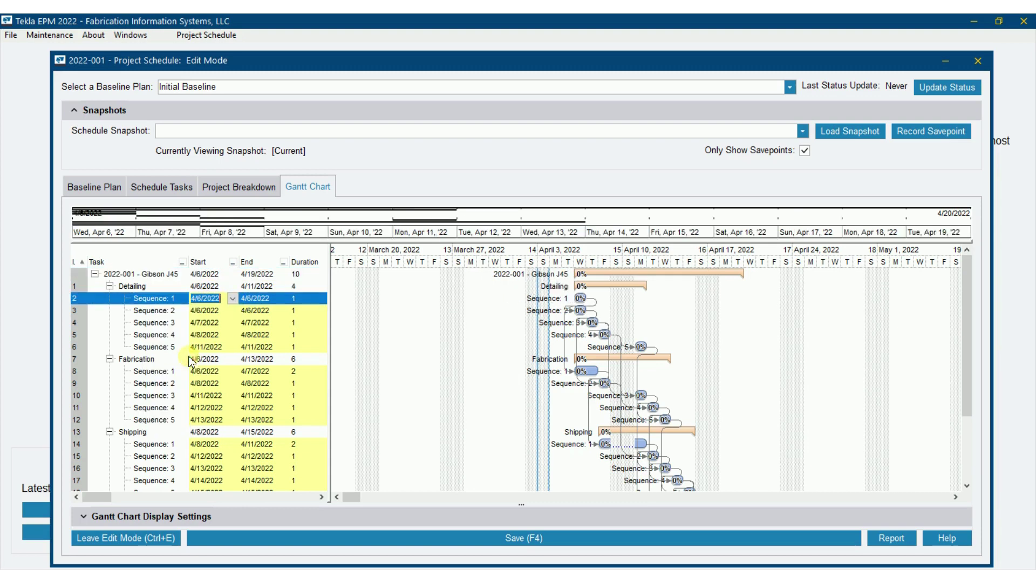
click(232, 298)
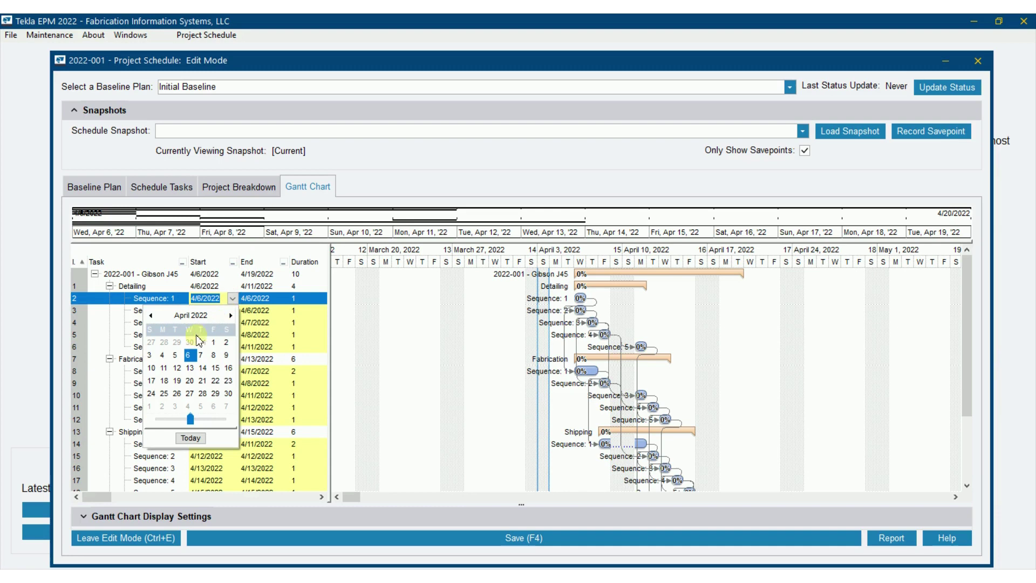
click(163, 358)
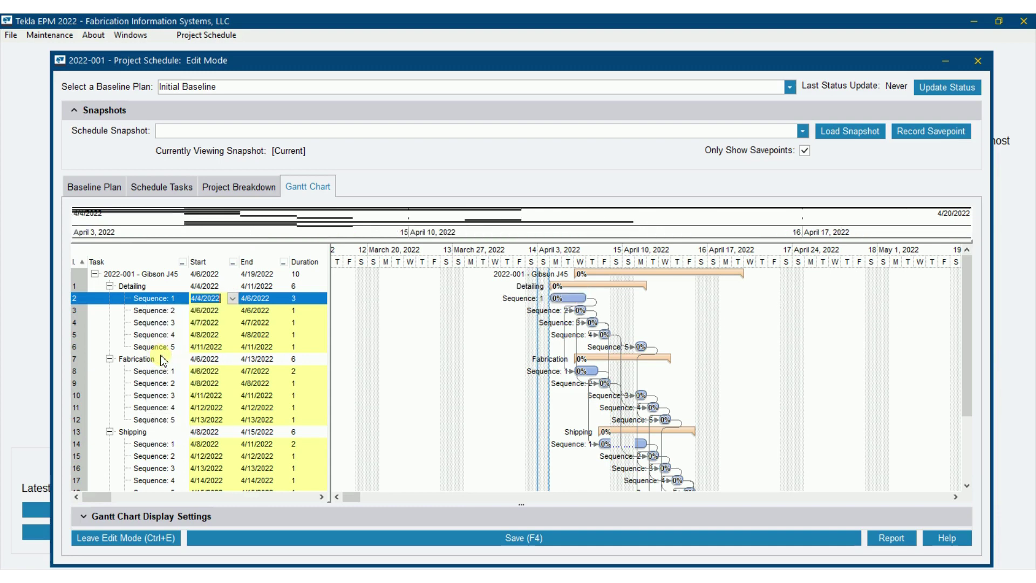
click(226, 295)
click(294, 300)
text(2)
key(Return)
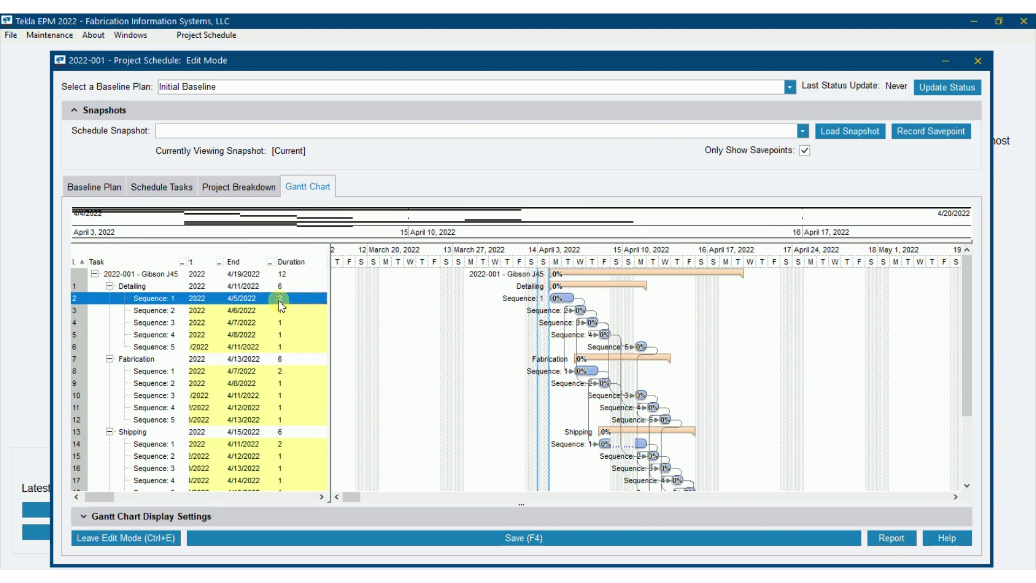
- Widen the task grid and set Detailing Sequence 1's duration to 5 days
click(243, 303)
drag(331, 423, 352, 418)
click(76, 497)
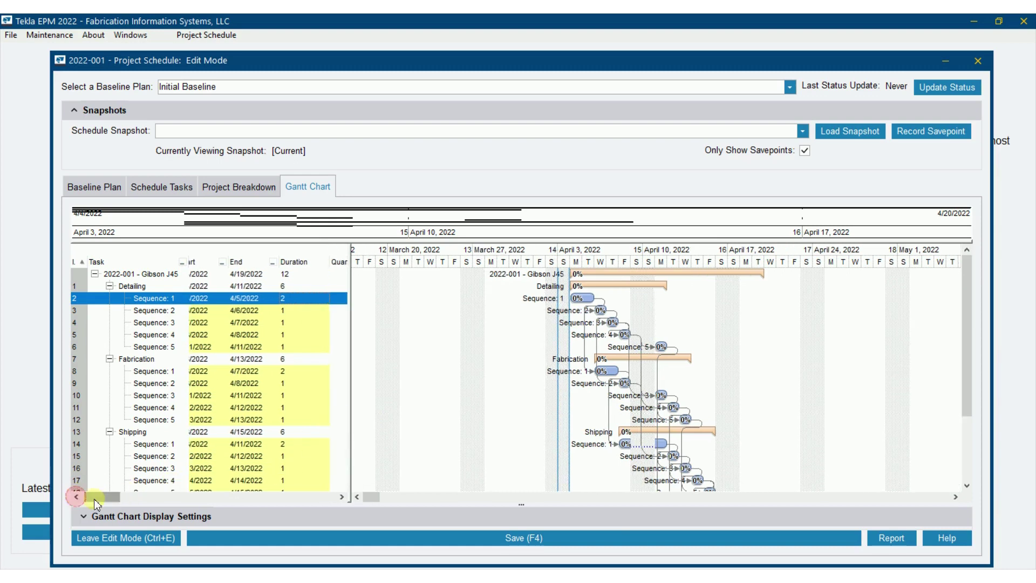
drag(110, 503, 107, 502)
click(296, 299)
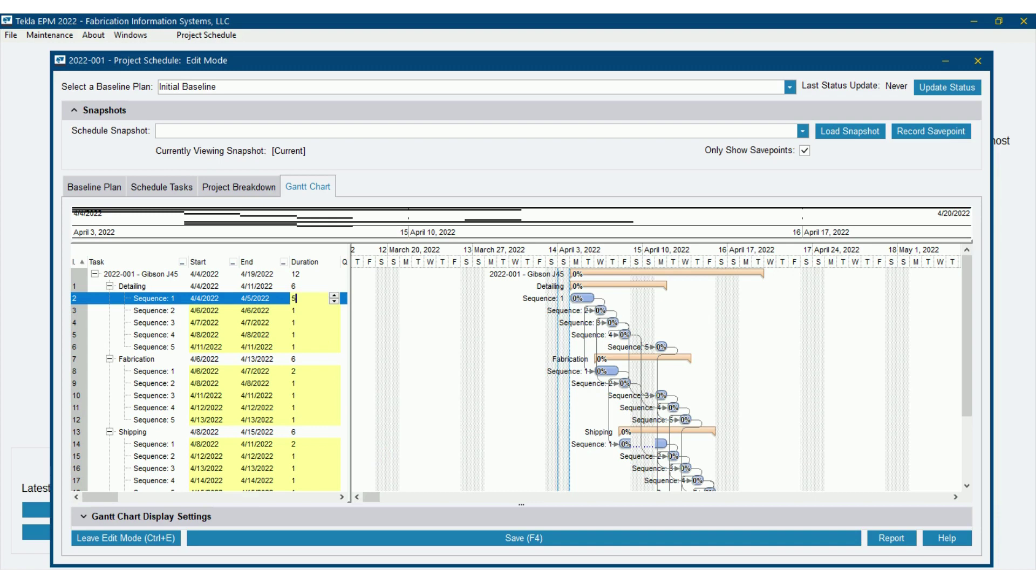
key(Return)
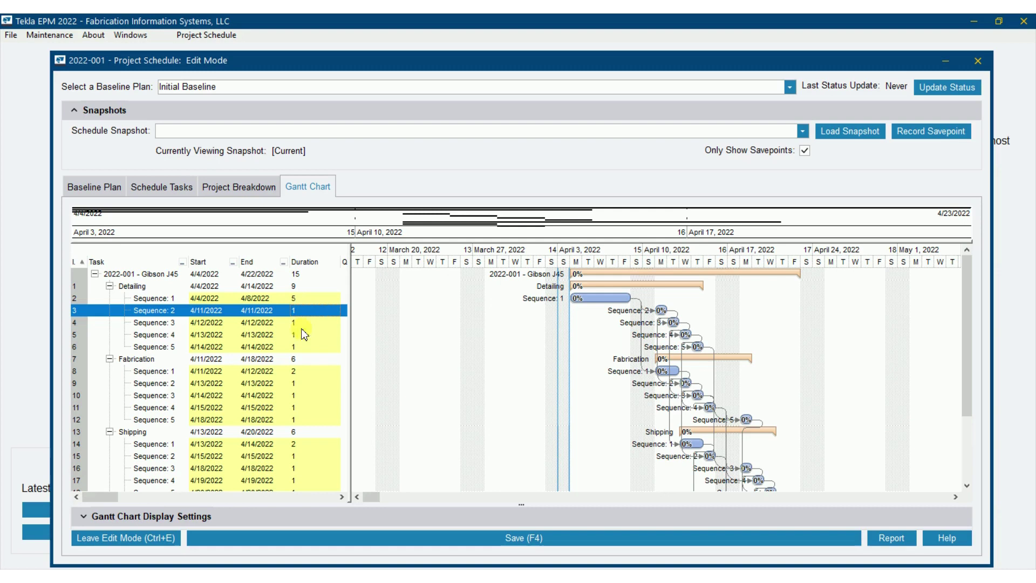
- Set Detailing Sequences 2–5 to 5-day durations each
click(301, 312)
text(5)
key(Return)
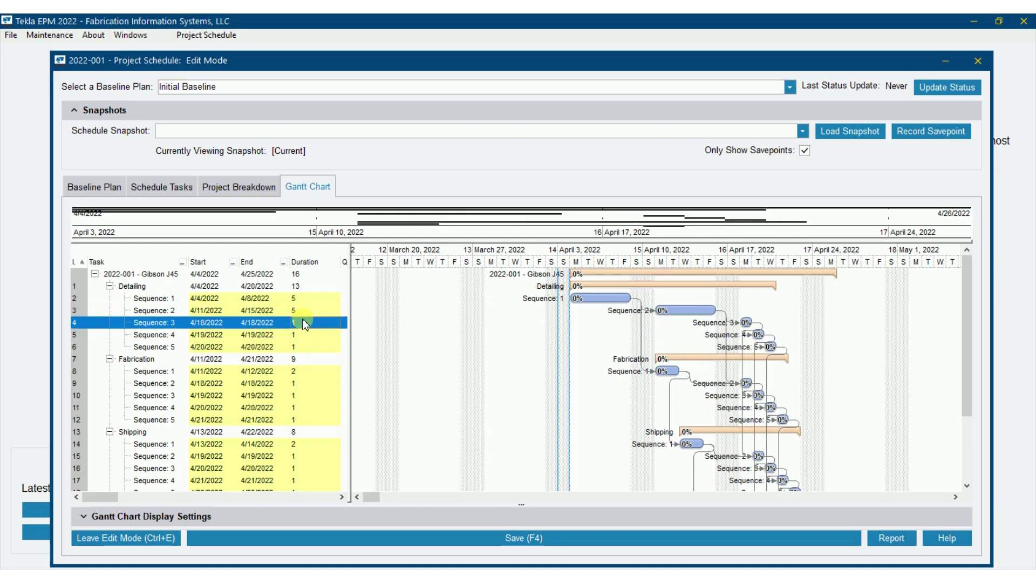
click(302, 319)
text(5)
key(Return)
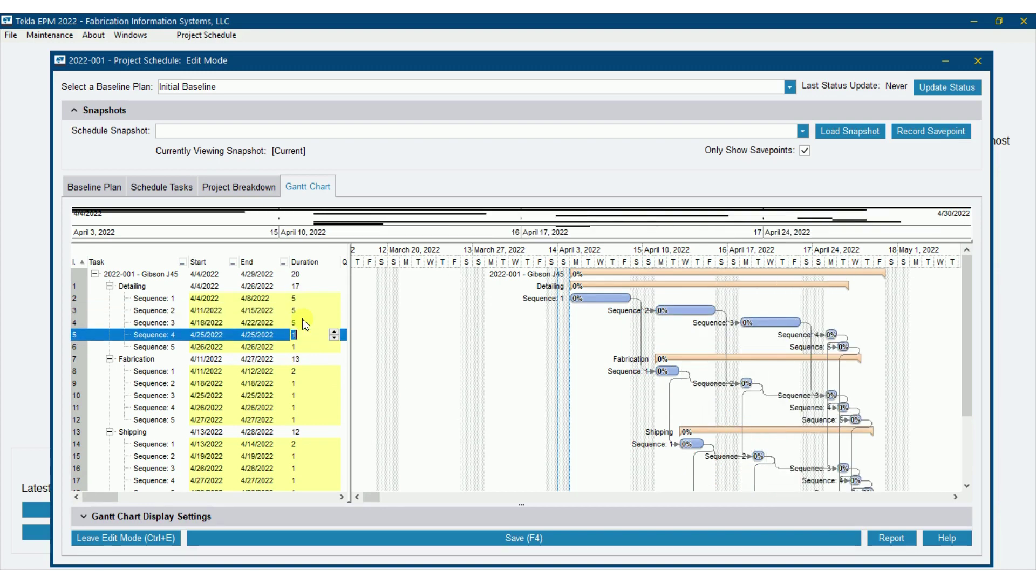
text(5)
key(Return)
text(5)
key(Return)
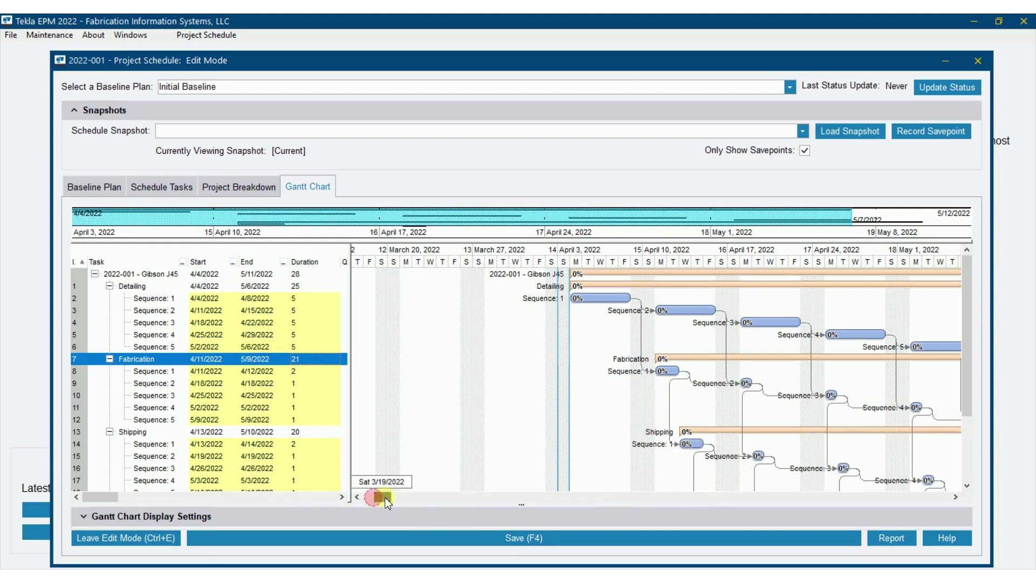
- Set Fabrication Sequence 1's duration to 5 days
drag(424, 505, 426, 505)
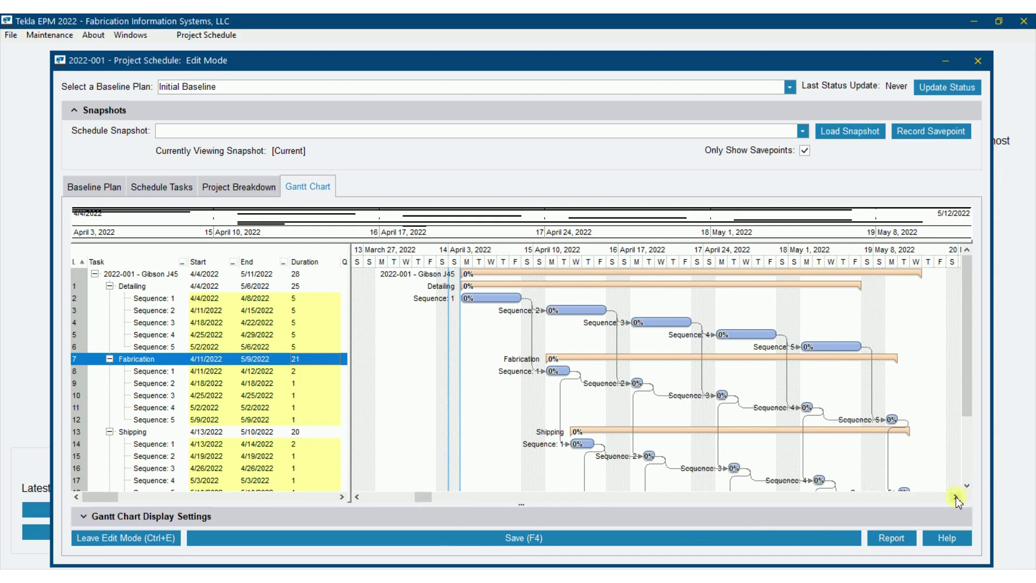
click(956, 496)
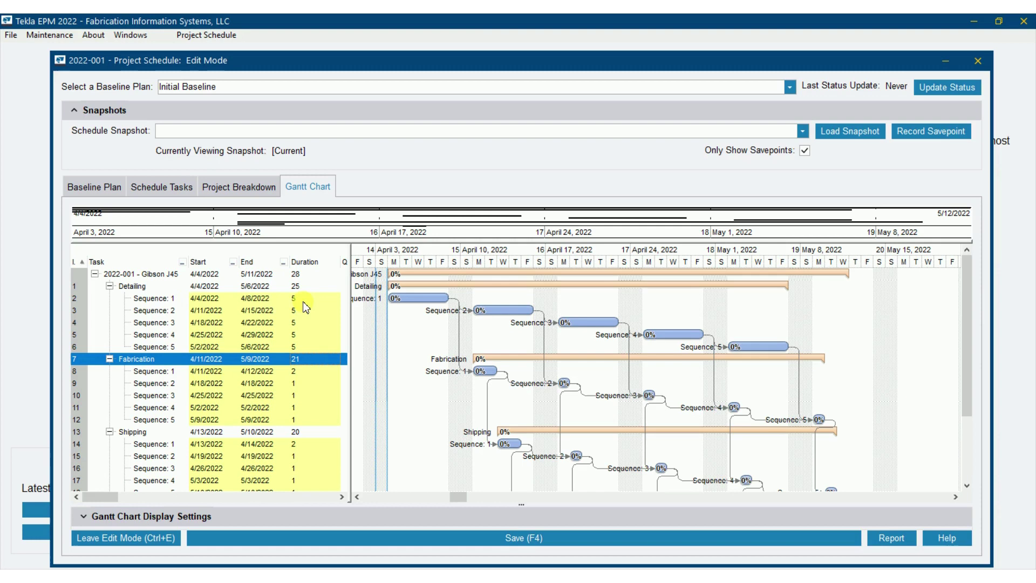
click(205, 371)
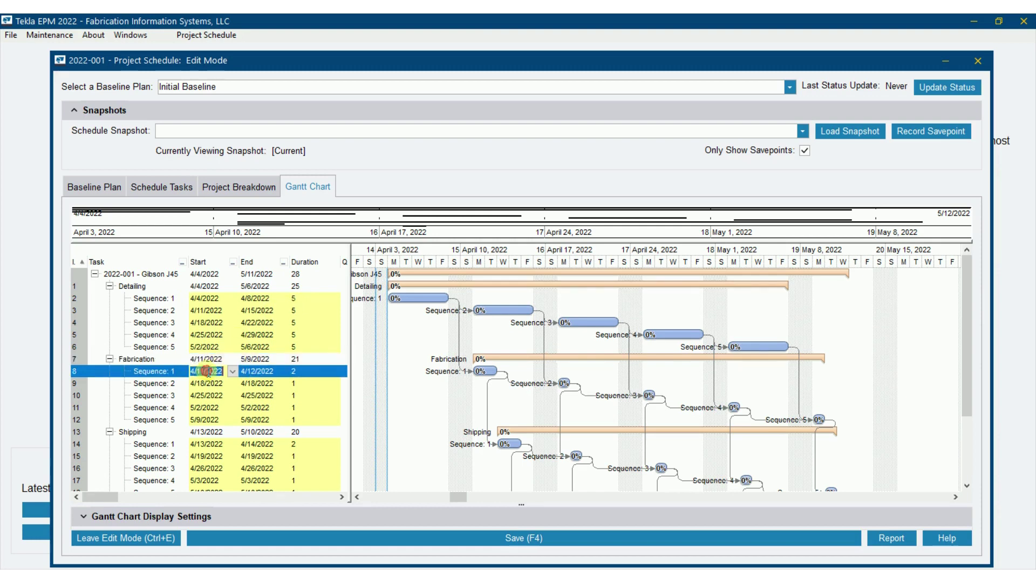
click(296, 371)
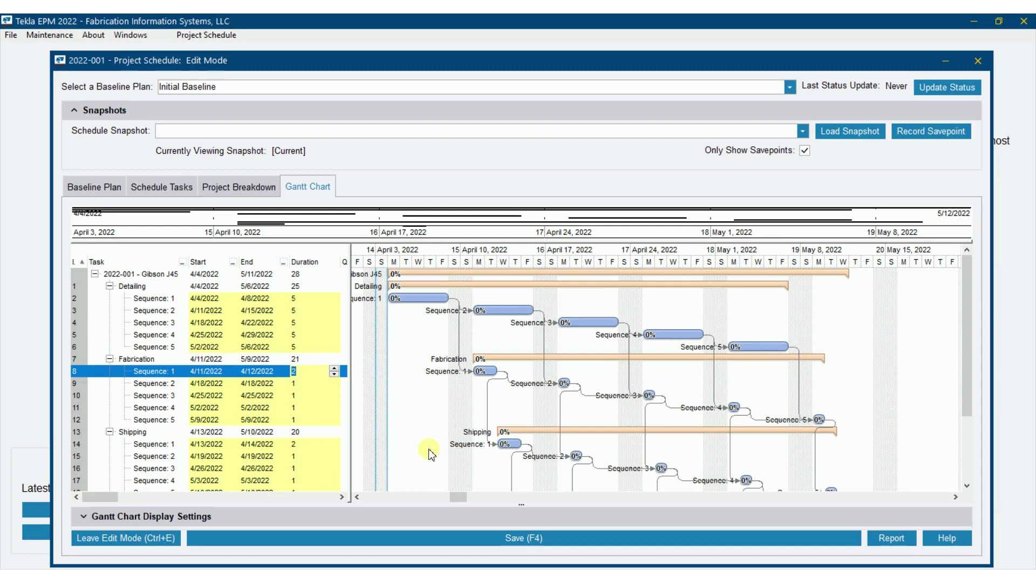
text(5)
key(Return)
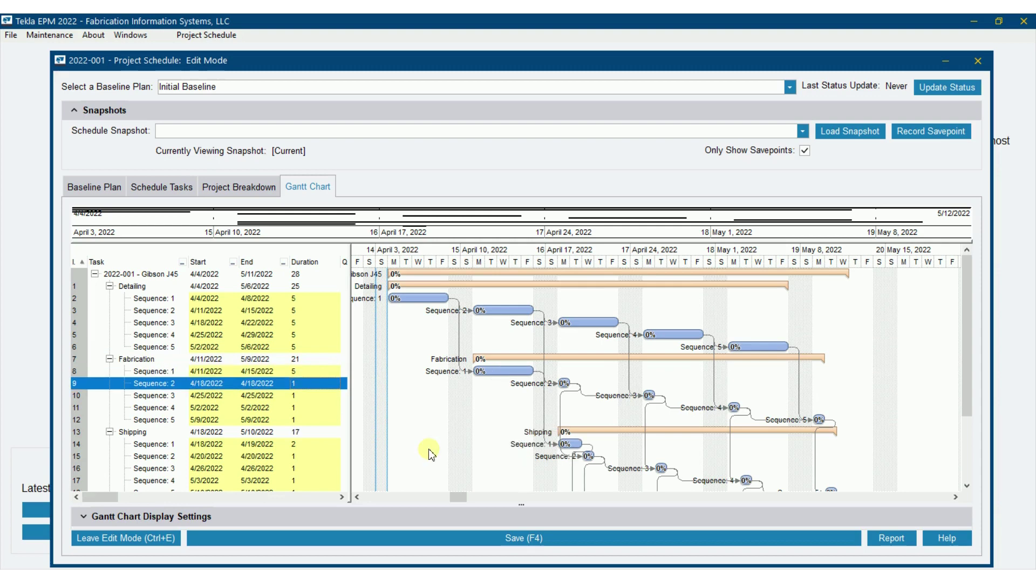
- Give Fabrication Sequences 2–5 5-day durations, ending the project on 5/17/2022
key(Return)
text(5)
key(Return)
key(Return)
text(5)
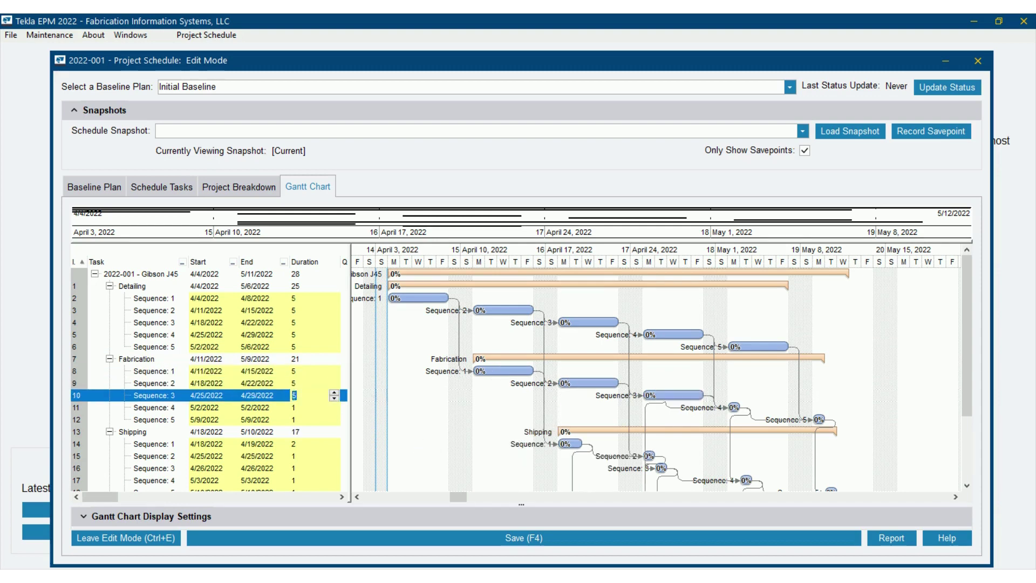
key(Return)
key(Return)
text(5)
key(Return)
key(Return)
text(5)
key(Return)
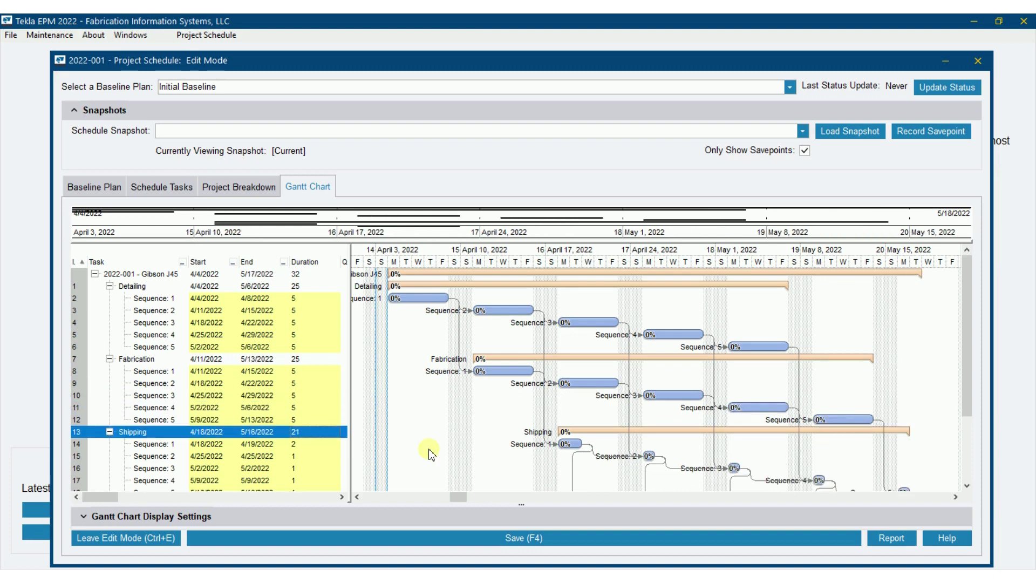
key(Return)
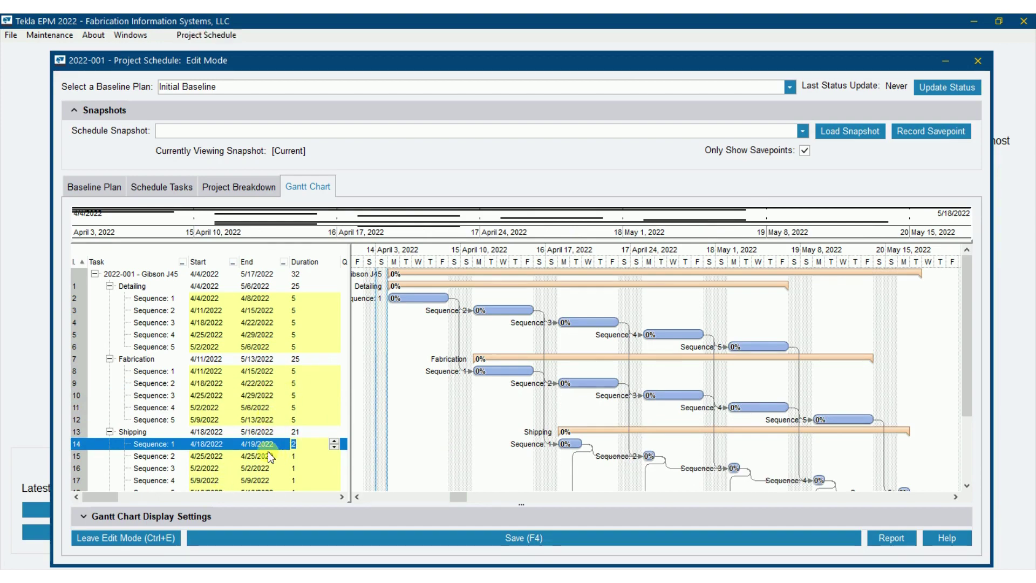
- Set every Shipping sequence to a 2-day duration
scroll(270, 458, down, 2)
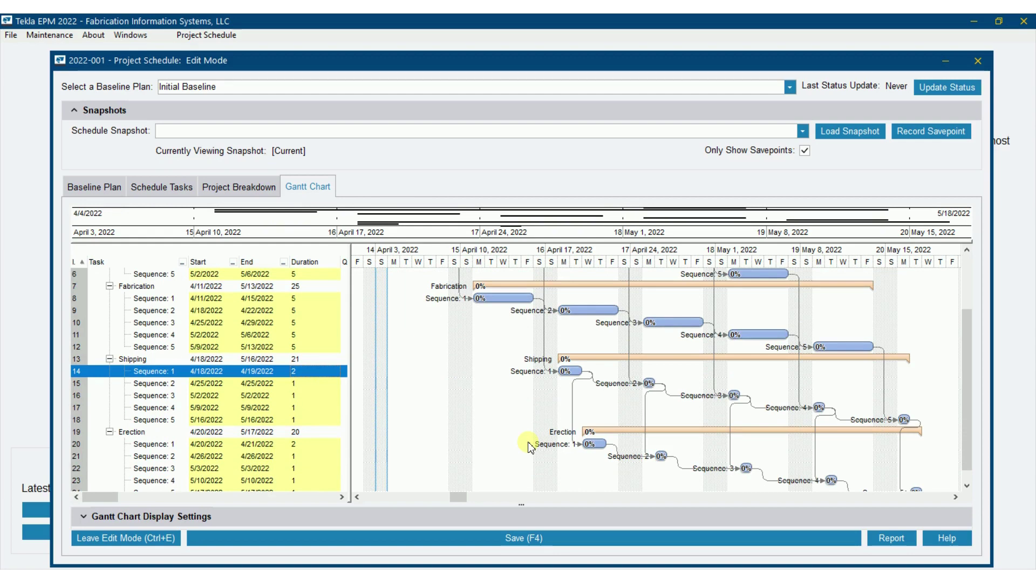
click(295, 383)
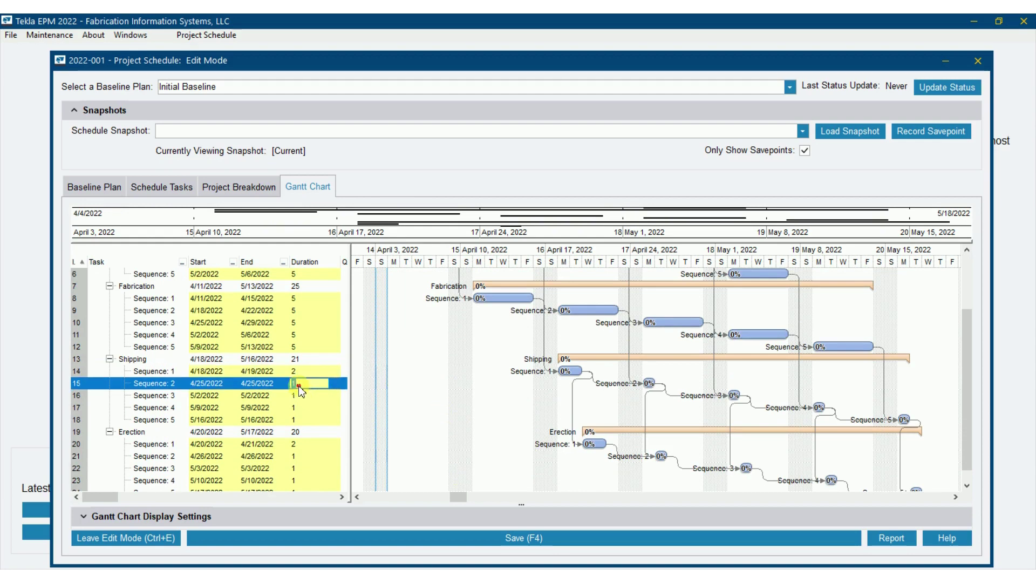
key(Return)
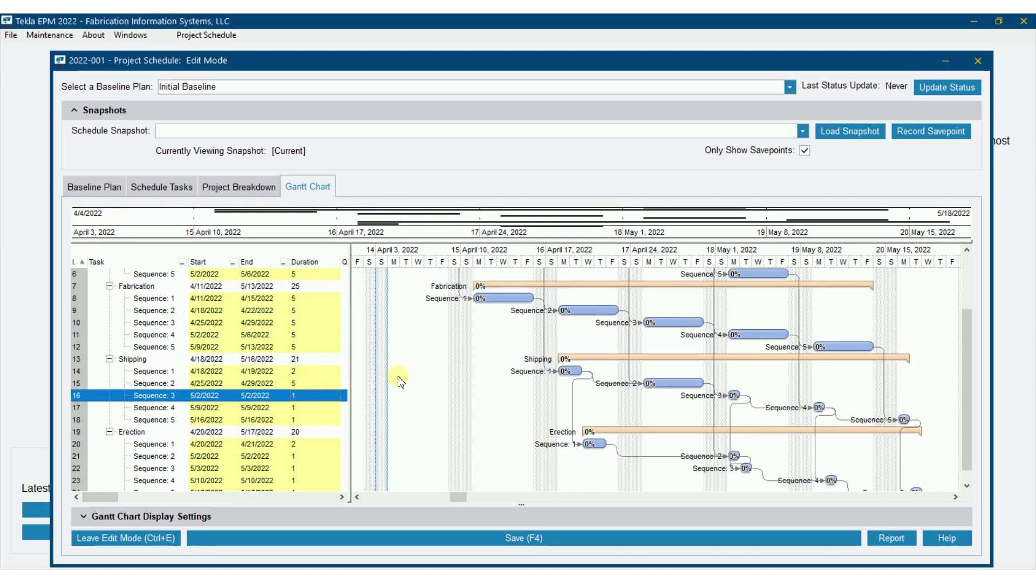
key(Up)
text(2)
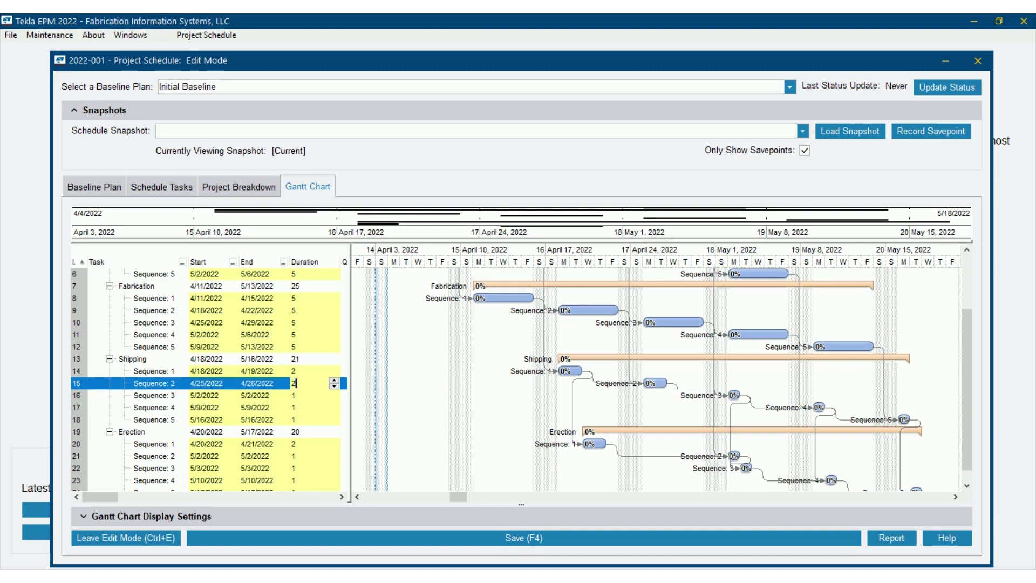
key(Return)
text(2)
key(Return)
text(2)
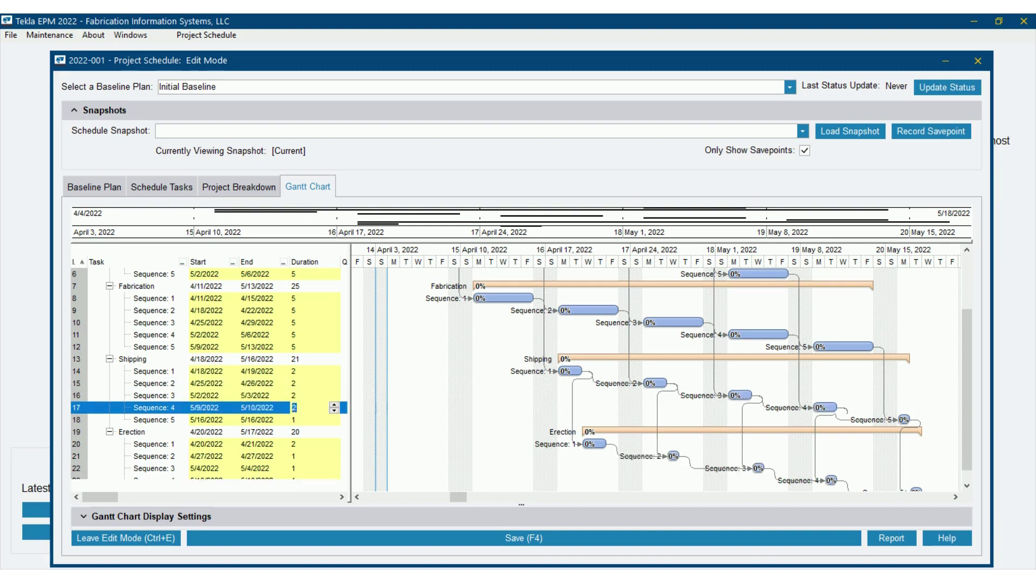
key(Return)
text(2)
key(Return)
- Set the Erection sequences to 5-day durations
key(Return)
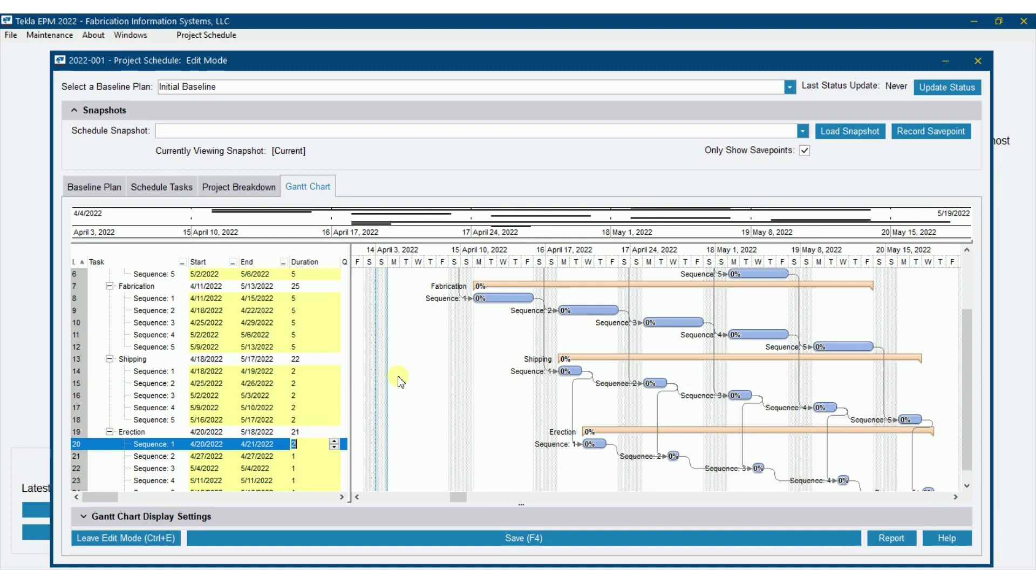
key(Return)
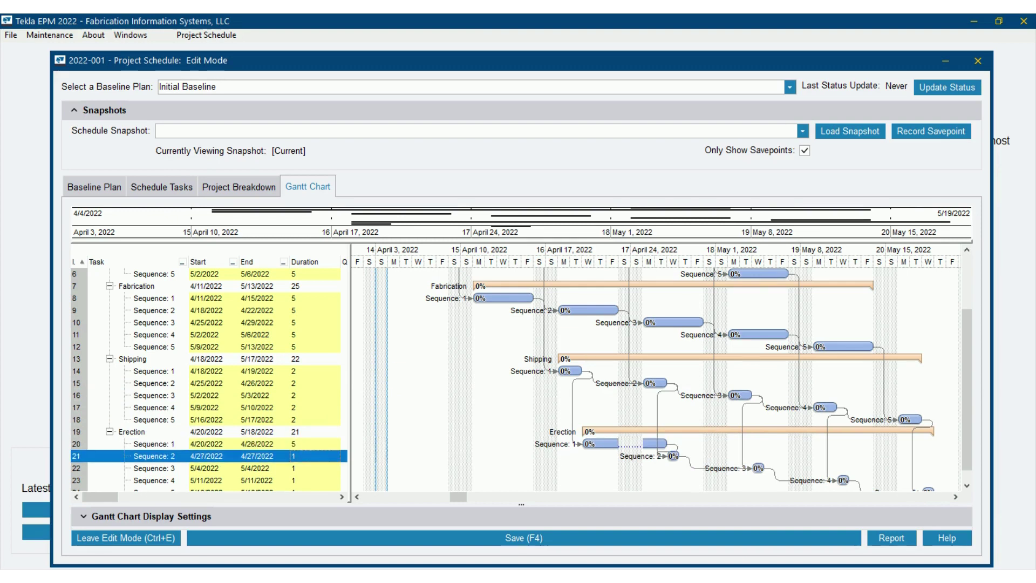
text(5)
key(Return)
text(5)
key(Return)
text(5)
key(Return)
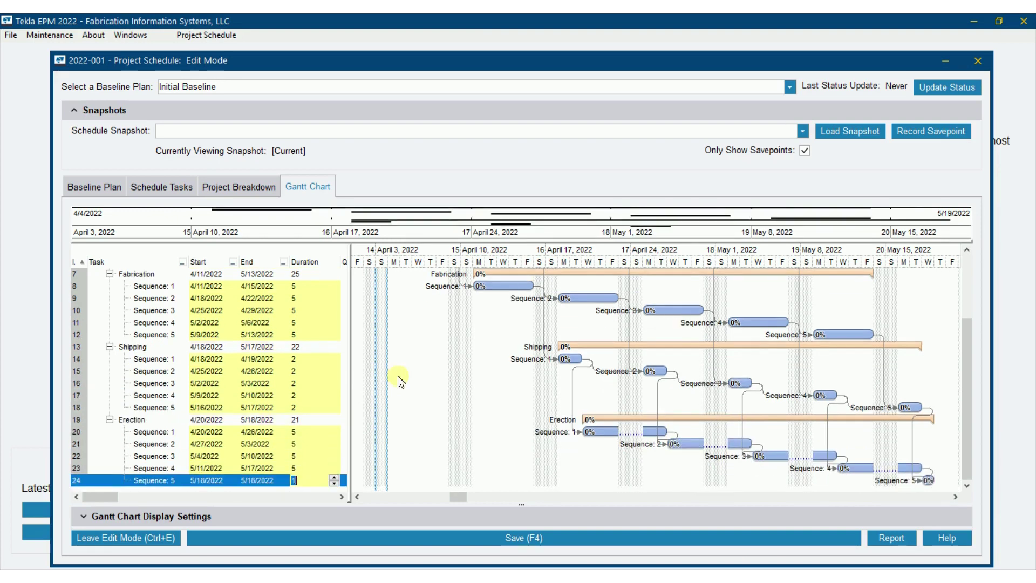
click(399, 380)
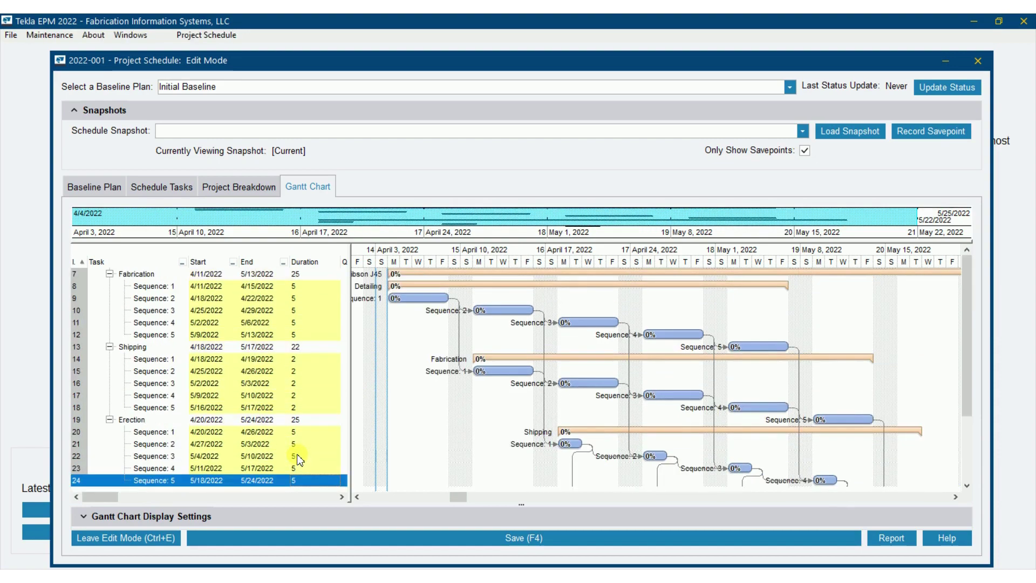
- Review the rescheduled Gantt chart, now ending the 37-day project on 5/24/2022
click(914, 475)
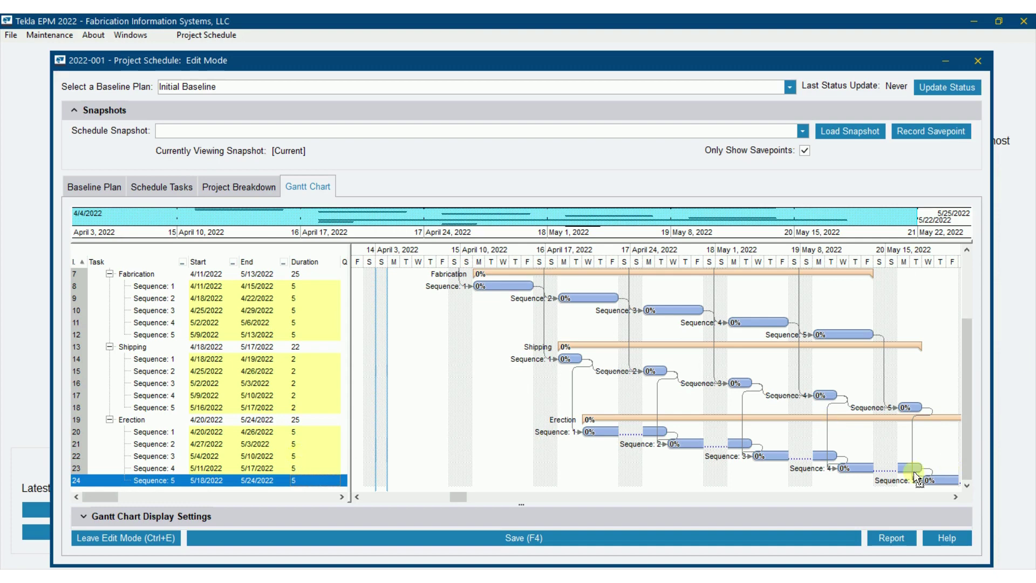
click(262, 485)
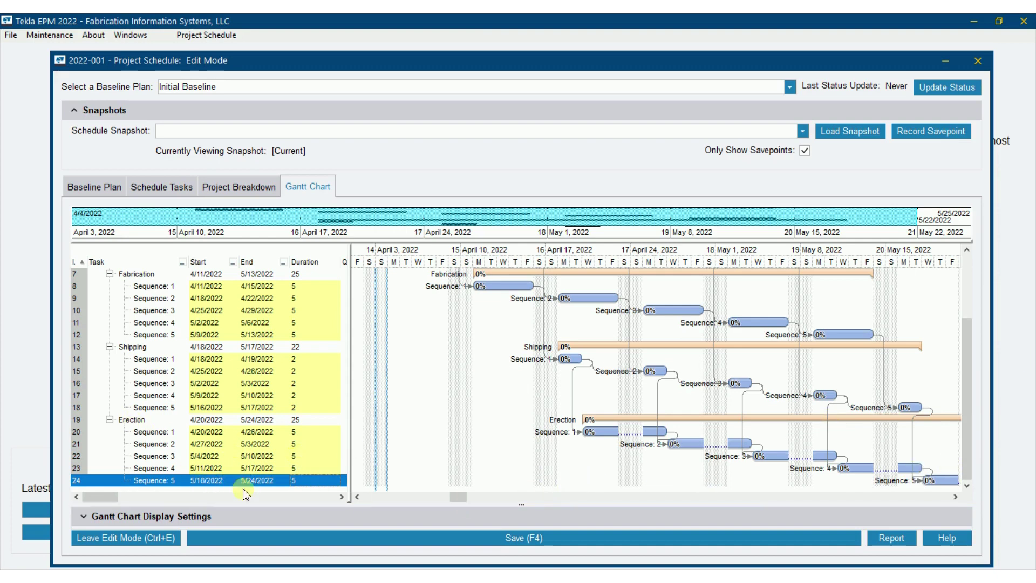
click(265, 484)
scroll(608, 393, up, 3)
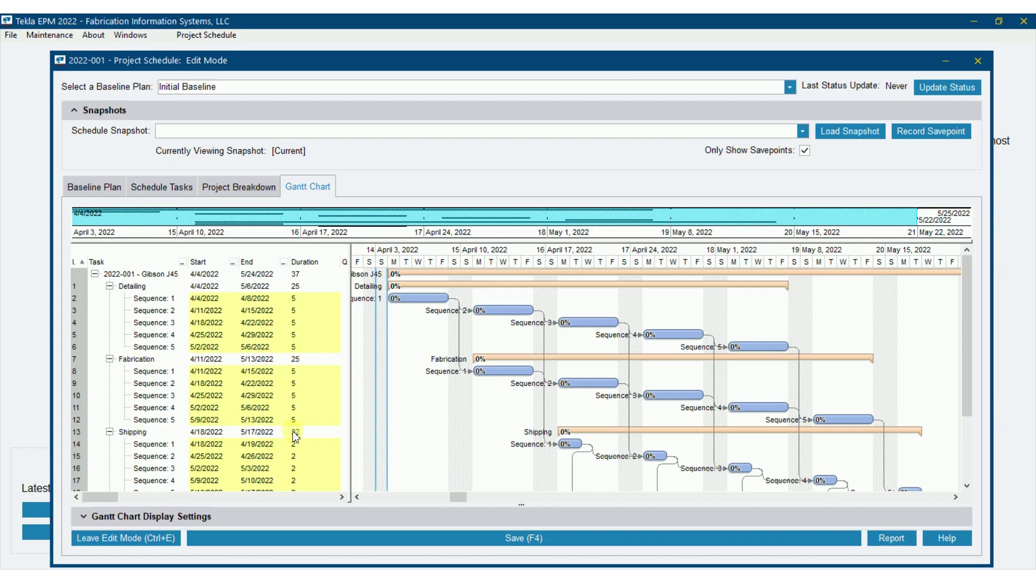
scroll(295, 436, down, 3)
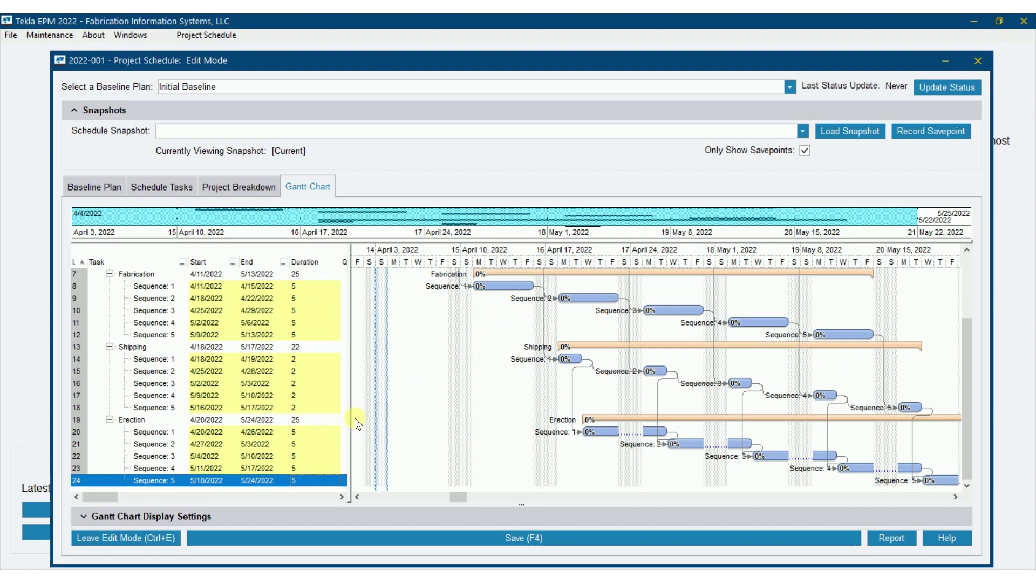
scroll(308, 427, up, 3)
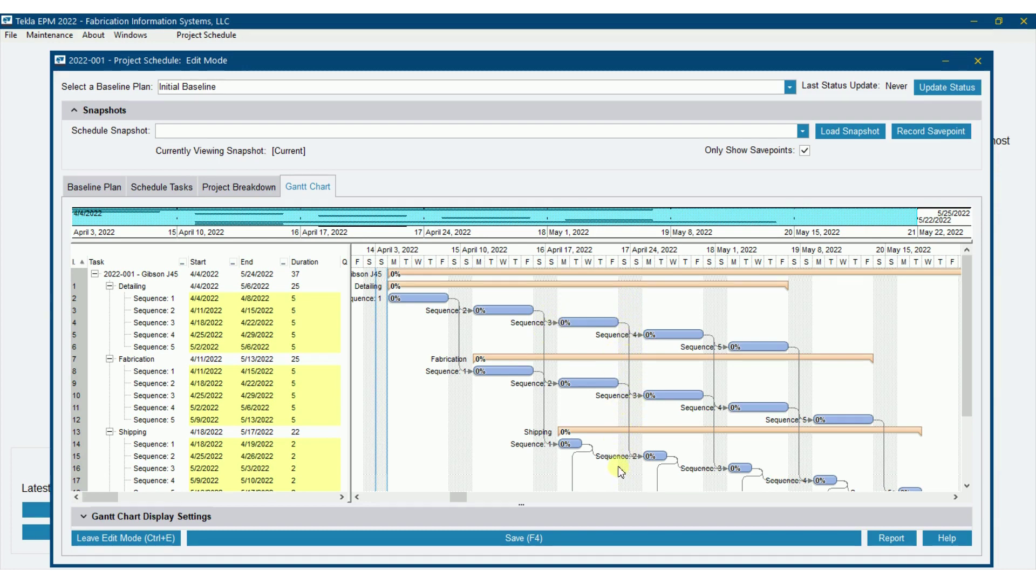
- Open Schedule Calendars from Maintenance > Project Management and move the window to the right
click(63, 35)
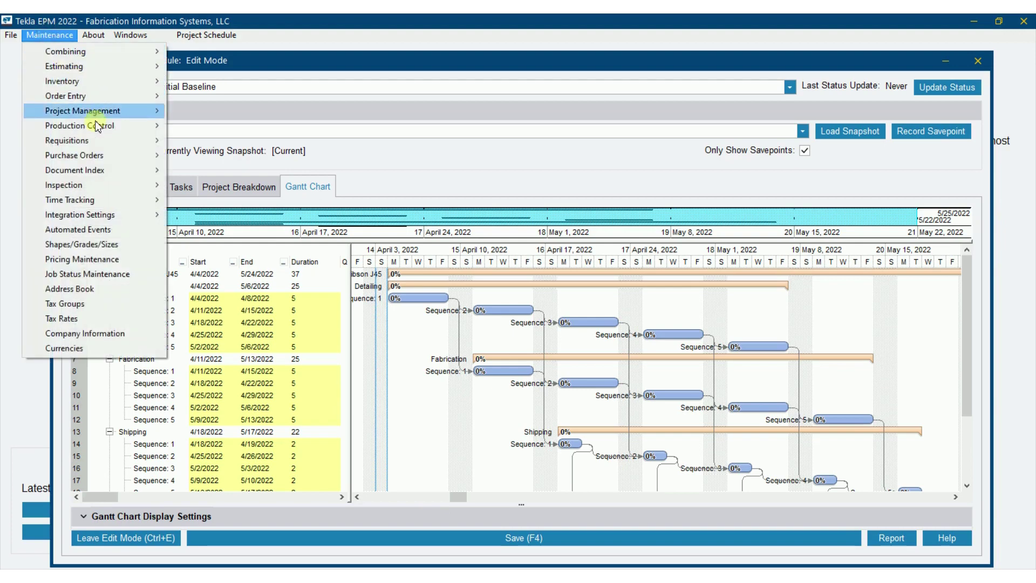
mouse_move(102, 111)
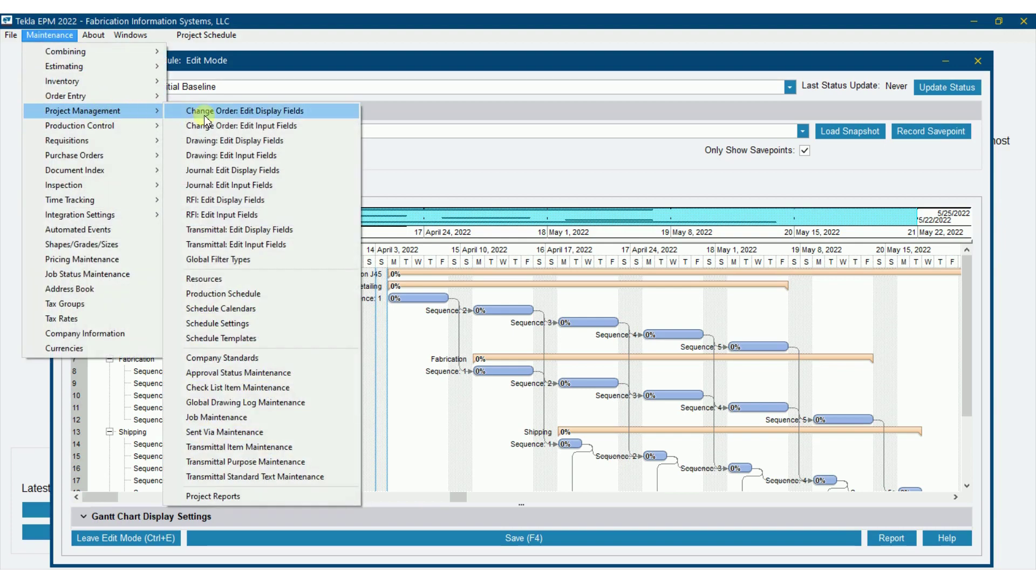
click(269, 313)
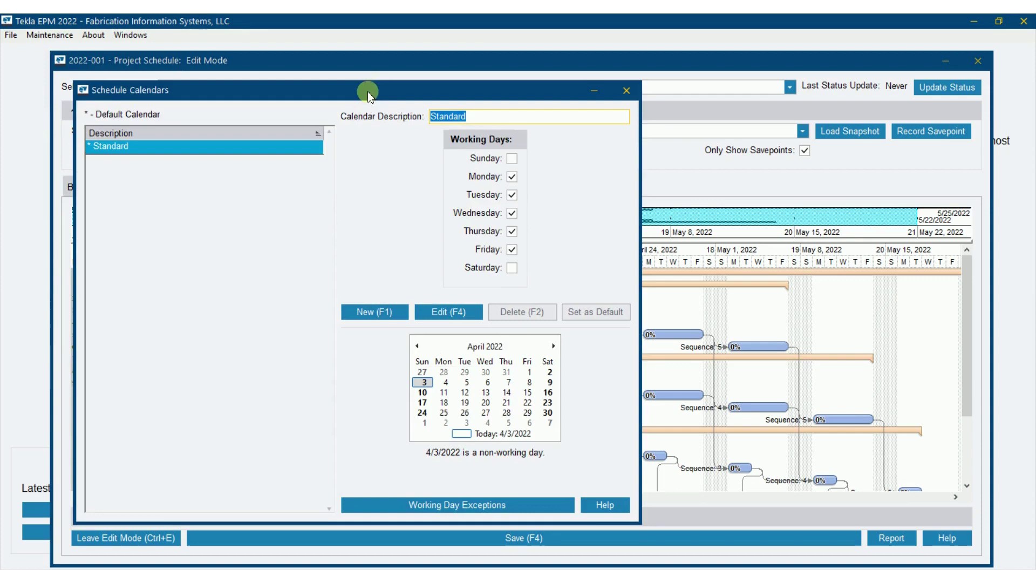
drag(430, 85, 751, 86)
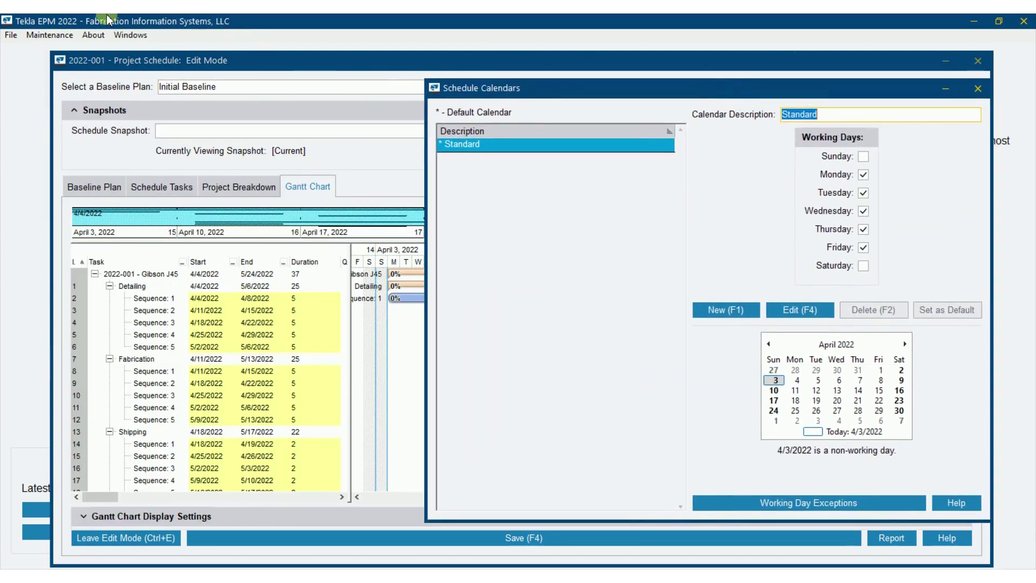
click(11, 43)
click(48, 35)
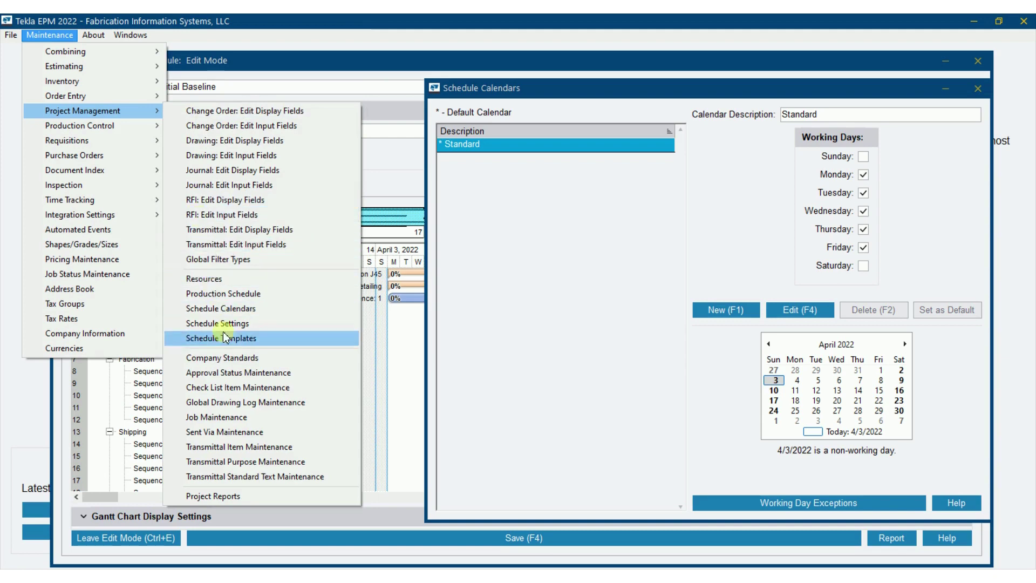
- Verify the Detailing, Fabrication and Shipping resources use the Standard calendar, then return to the Gantt chart
click(227, 285)
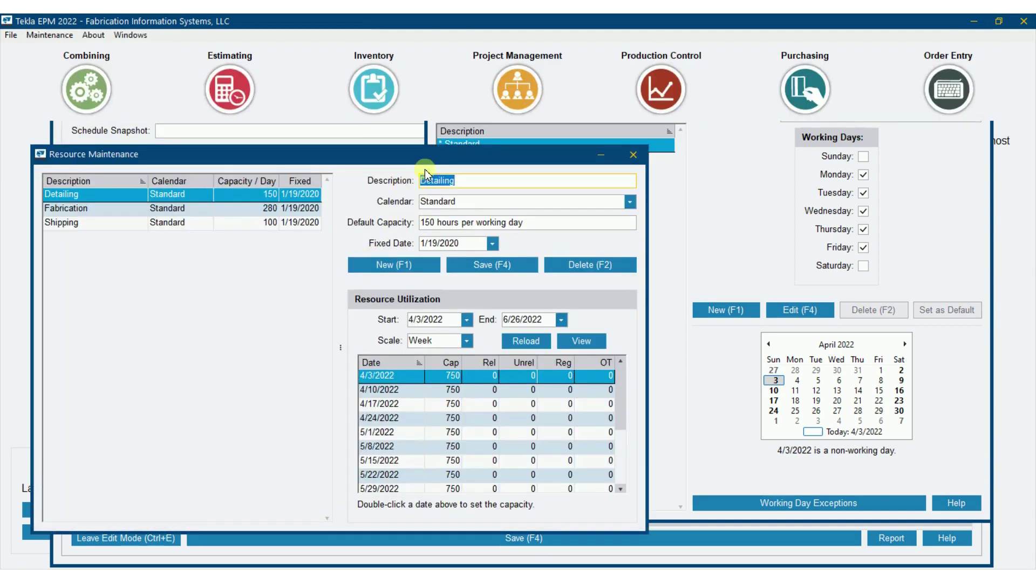
drag(427, 160, 396, 158)
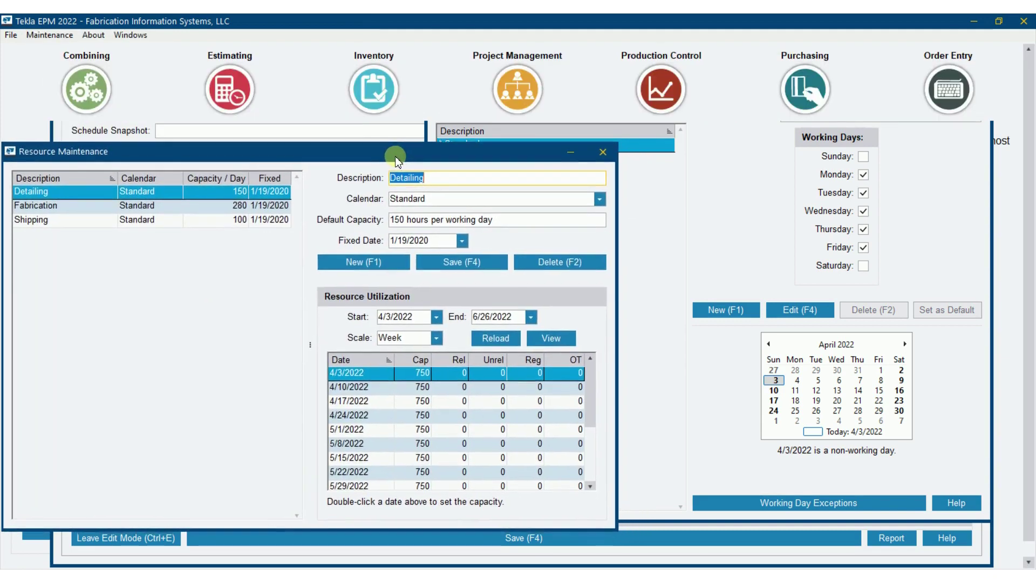
click(50, 206)
click(65, 221)
click(65, 207)
click(64, 193)
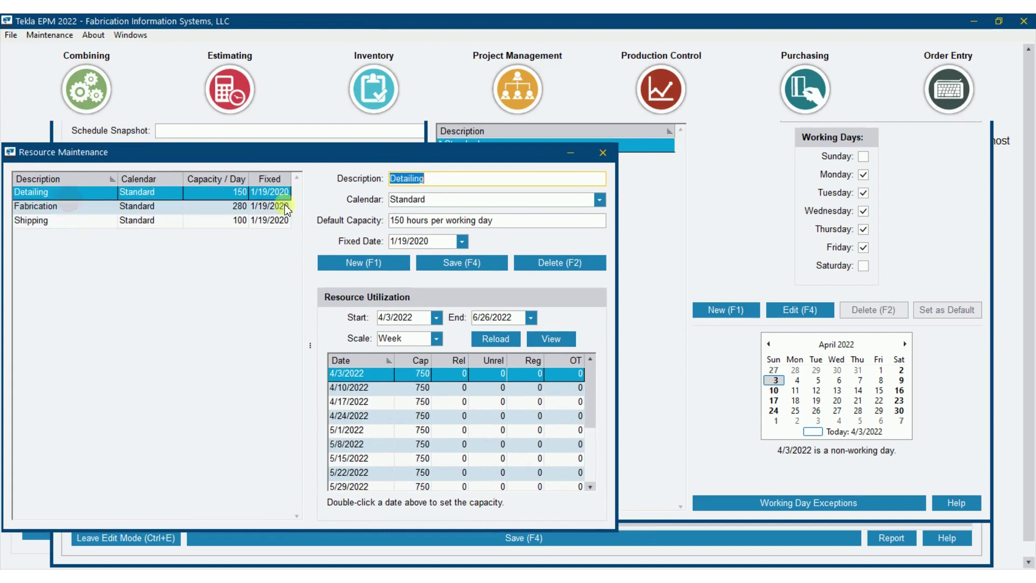
click(599, 199)
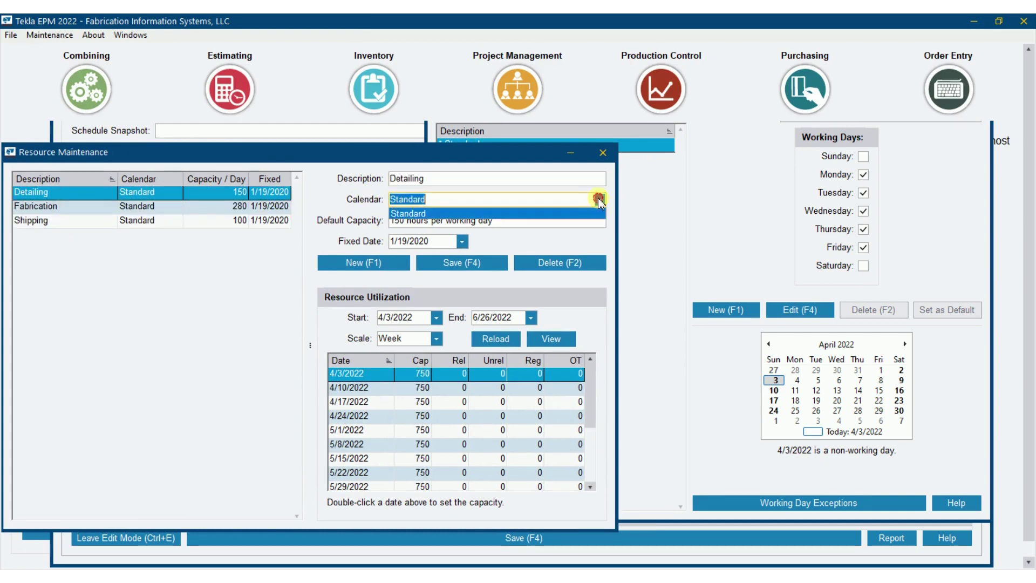
click(599, 200)
click(604, 155)
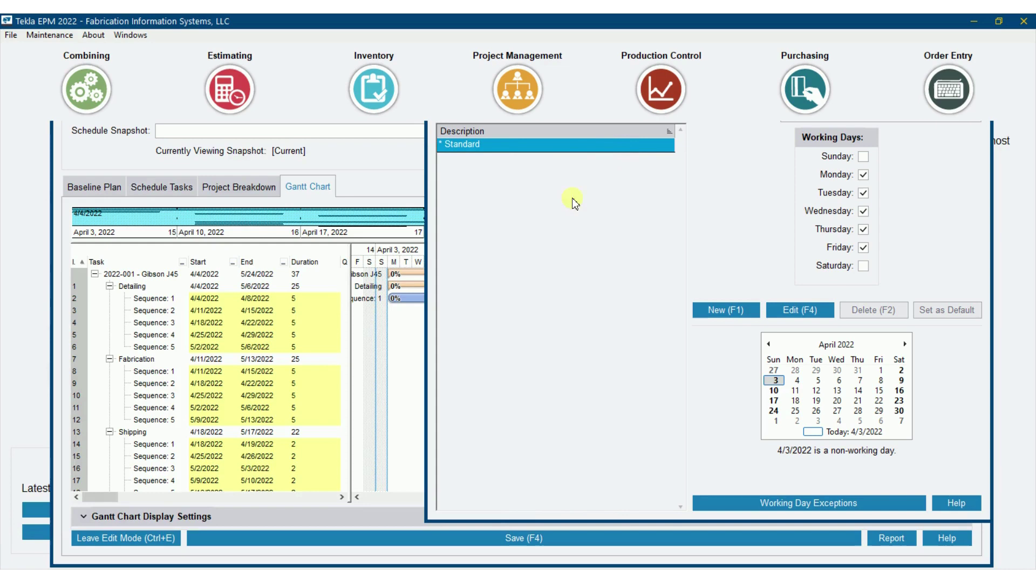
click(493, 317)
click(381, 168)
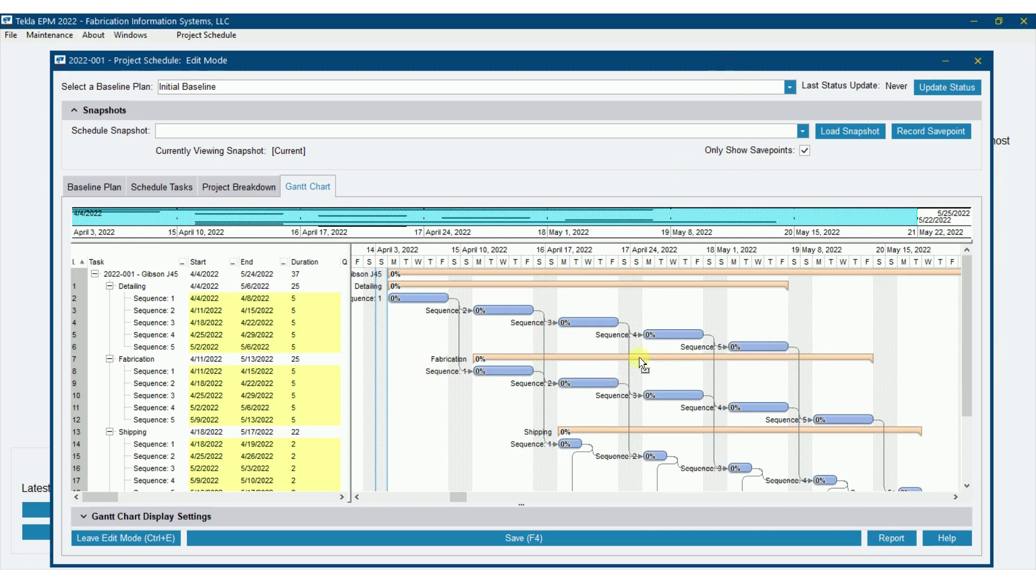
- Bring the Schedule Calendars window forward and move it clear of the Gantt chart
click(129, 35)
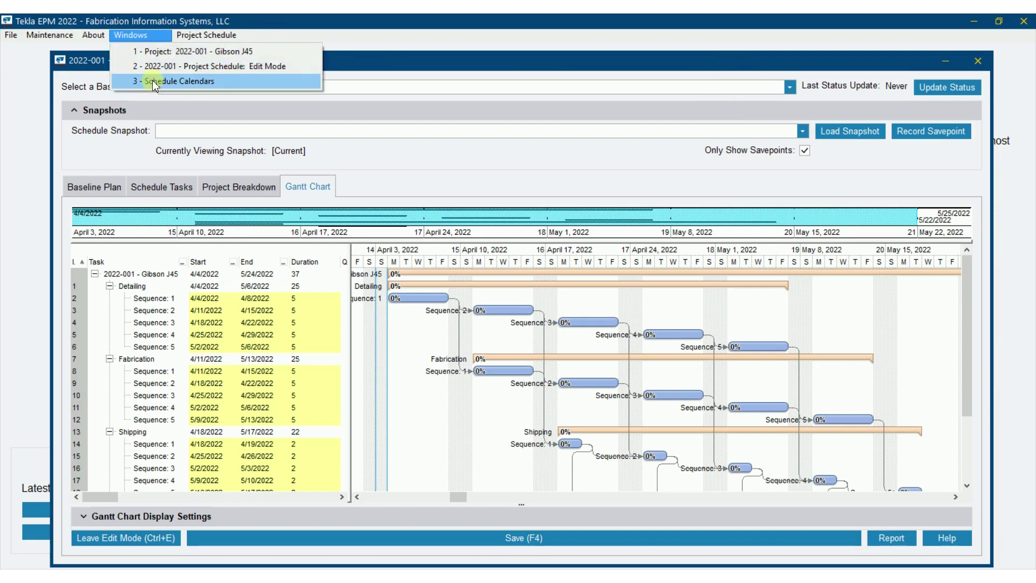
click(152, 81)
drag(743, 89, 566, 103)
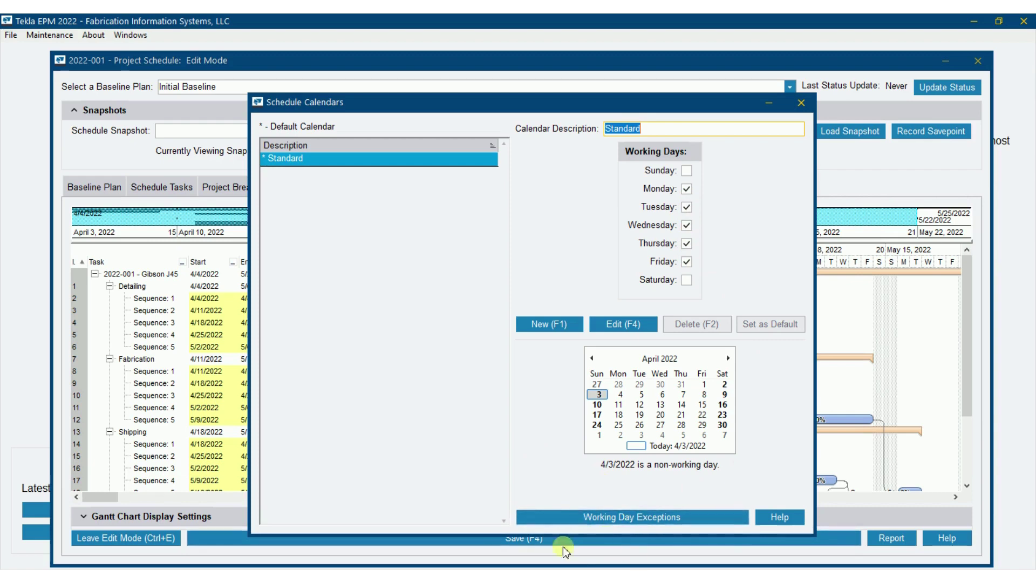
- Enter a new 'Memorial Day' working day exception dated 5/30/2022
click(630, 516)
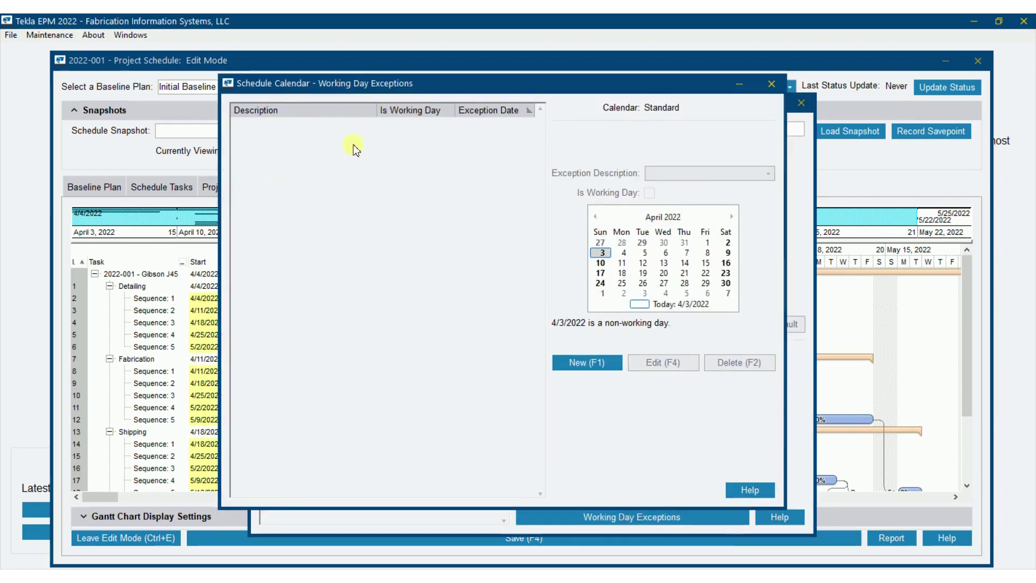
click(589, 366)
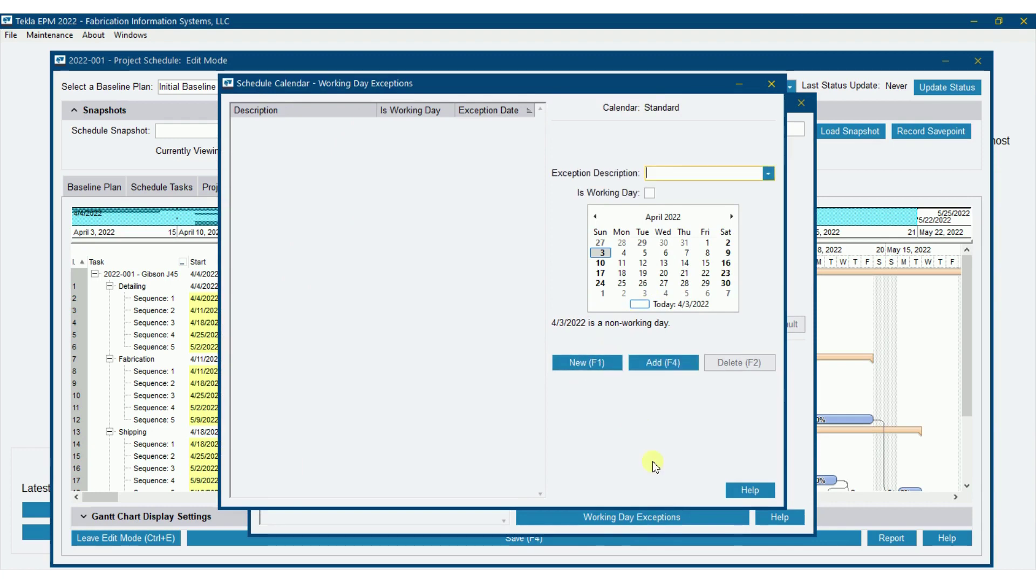
text(Memorial)
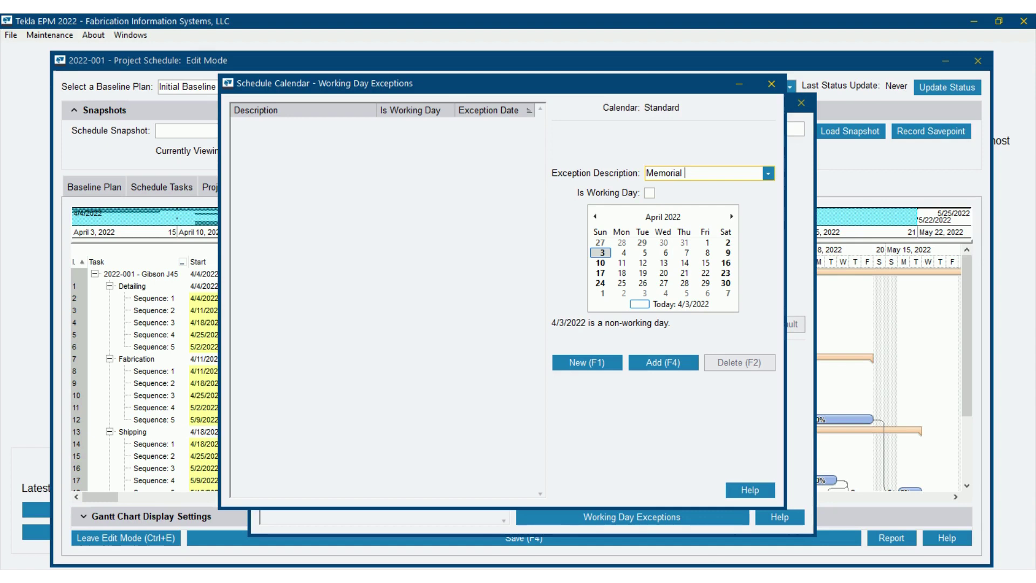
text( Day)
click(731, 216)
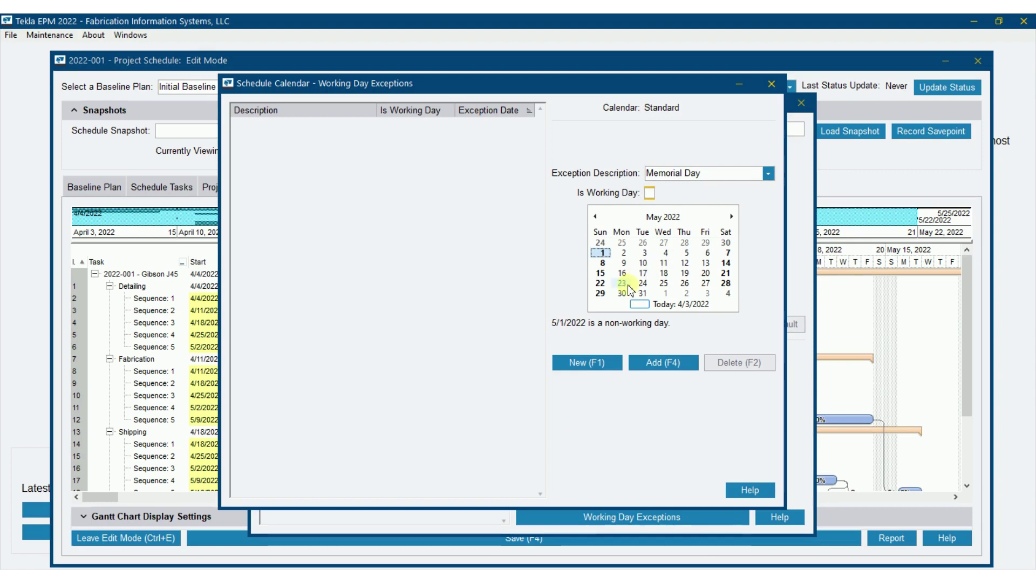
click(621, 293)
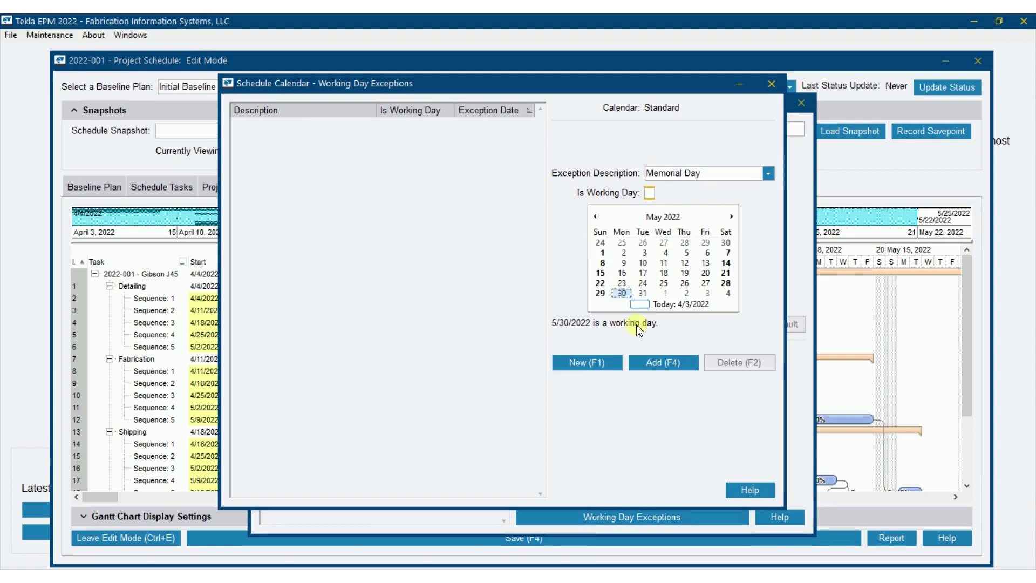
click(660, 365)
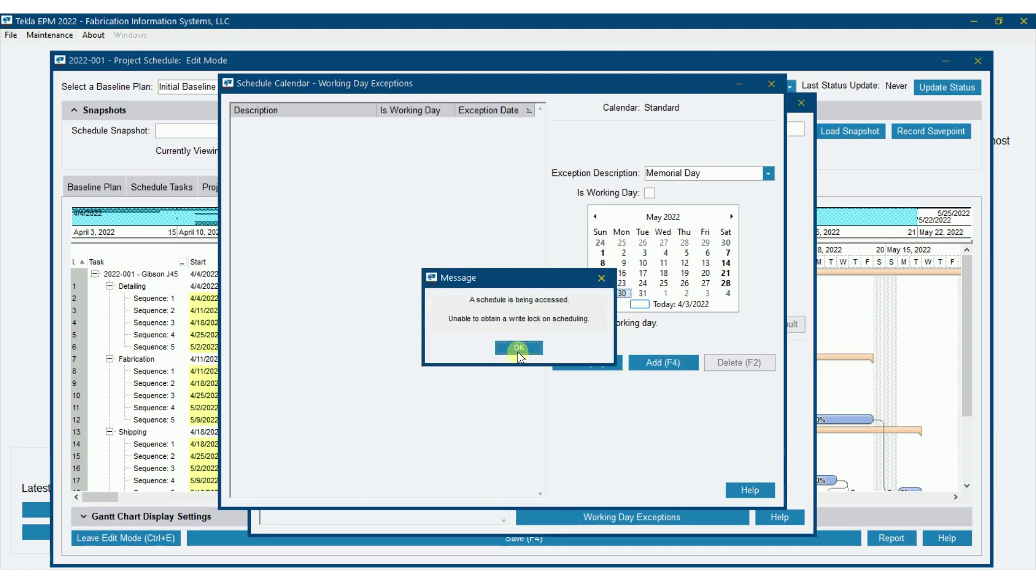
- Close the project schedule saving Gantt changes, add the Memorial Day exception, and reopen the schedule
click(519, 348)
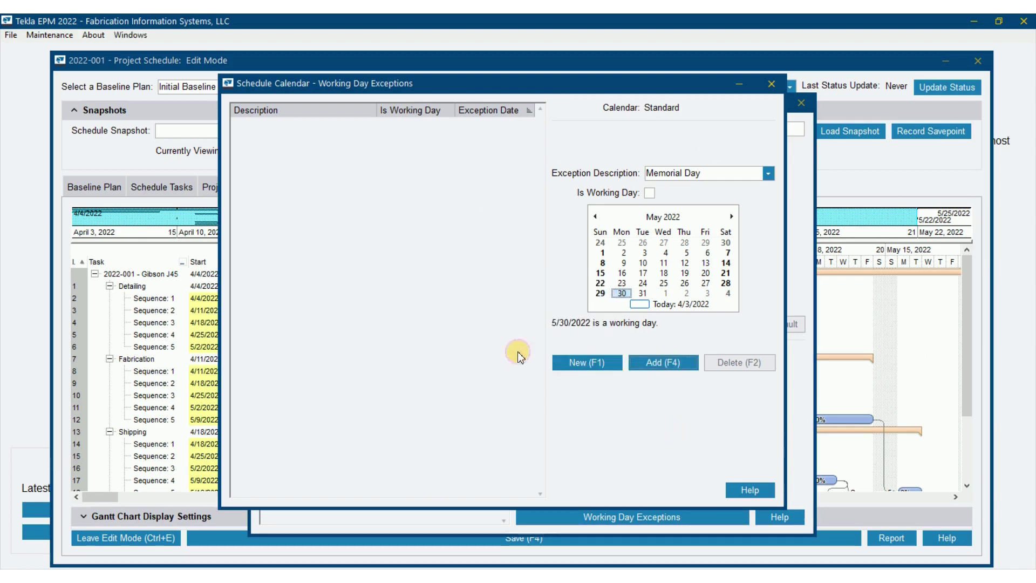
click(978, 60)
click(488, 338)
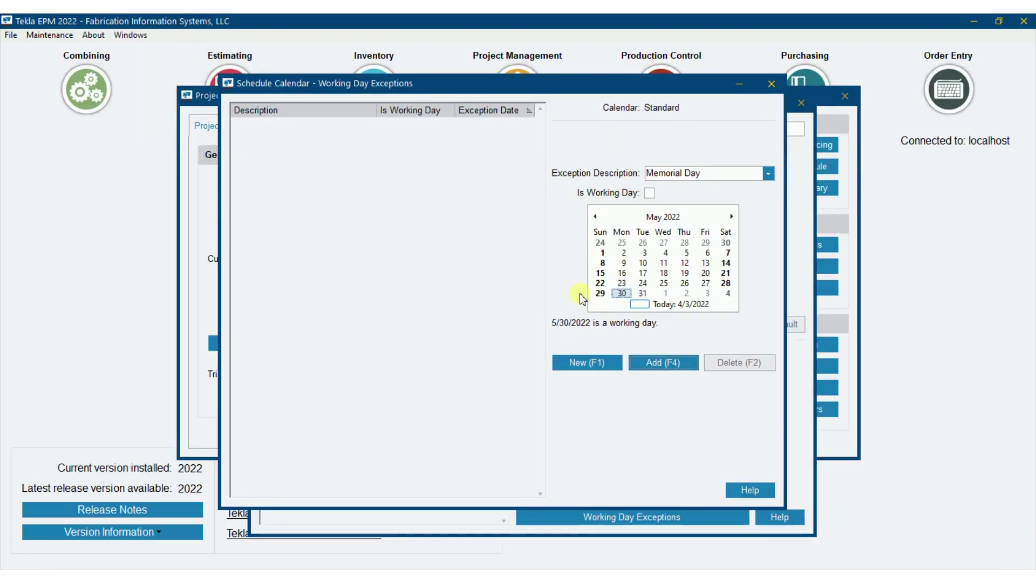
click(663, 362)
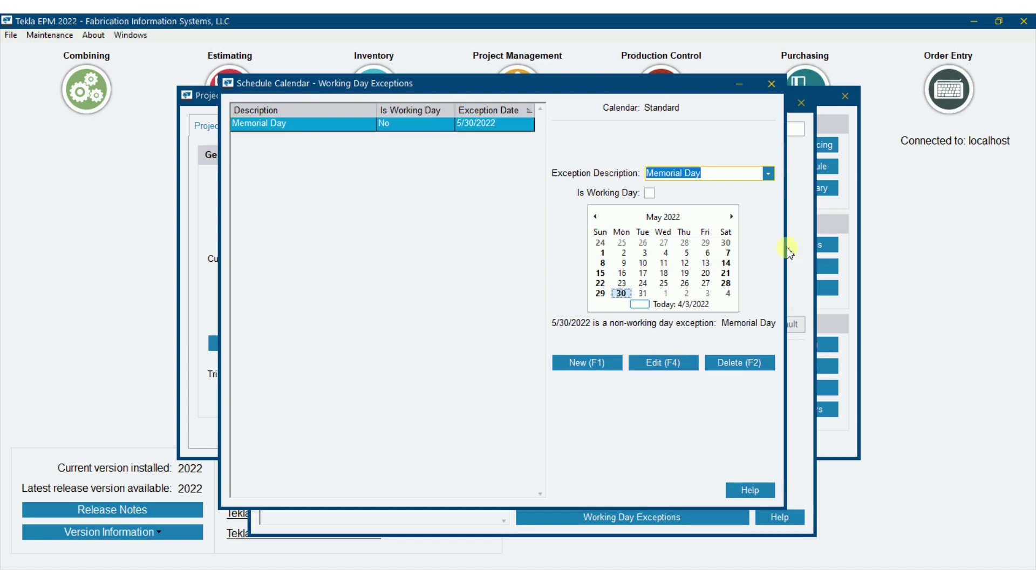
drag(649, 94, 476, 116)
click(852, 170)
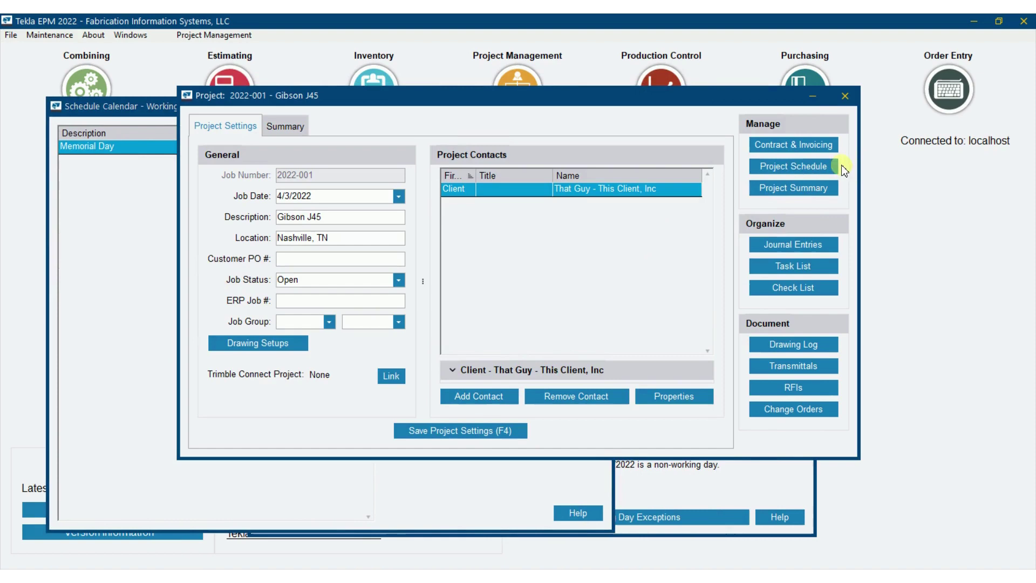
click(828, 164)
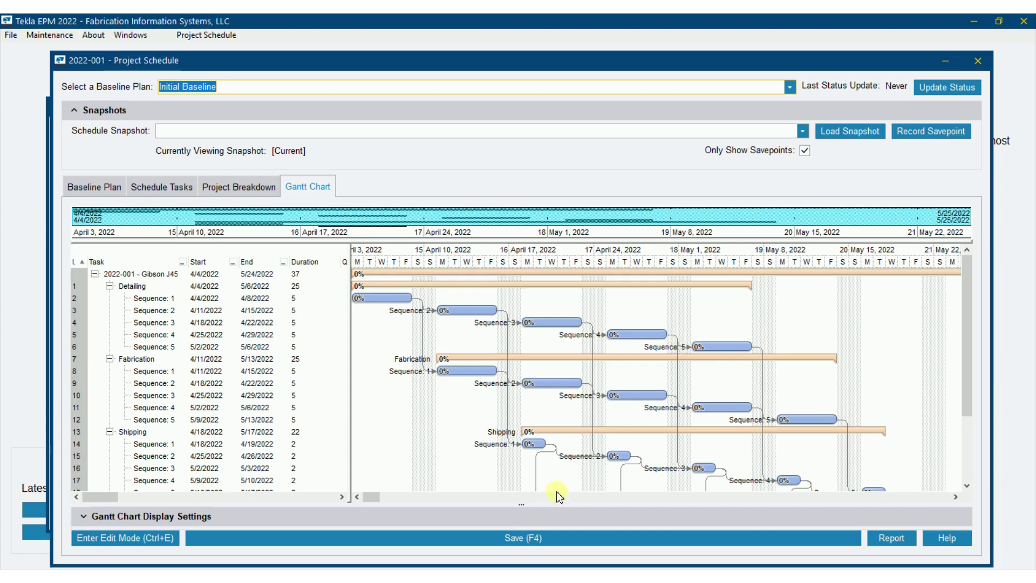
click(634, 497)
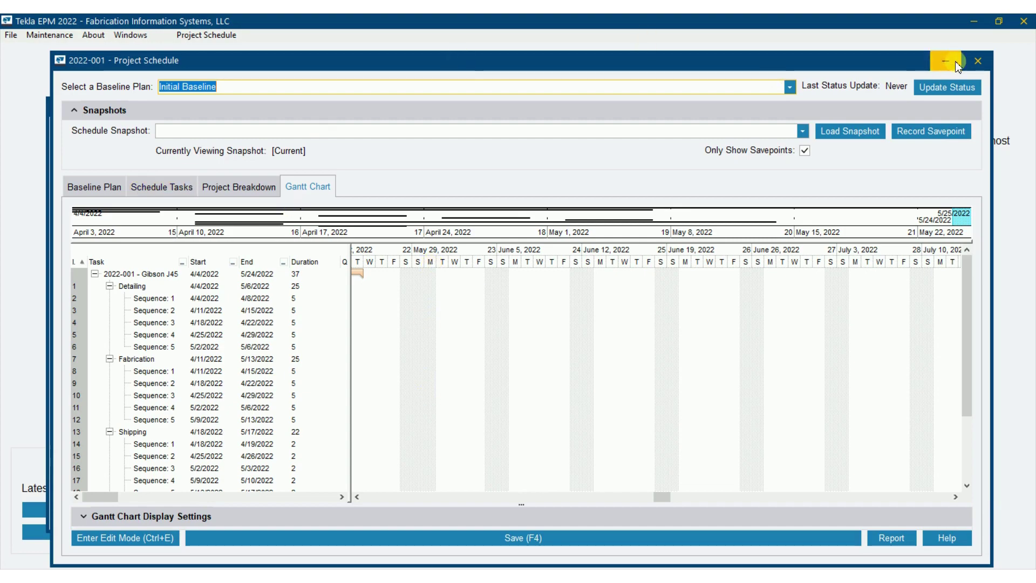
- Close the schedule, add an 'Independence Day' exception on 7/4/2022, and start another exception
click(975, 59)
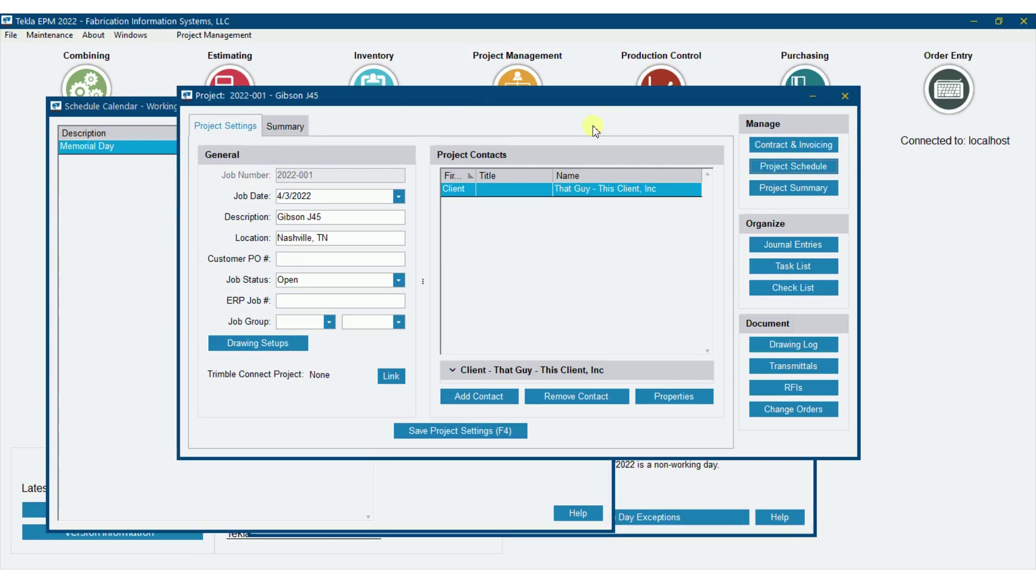
click(144, 121)
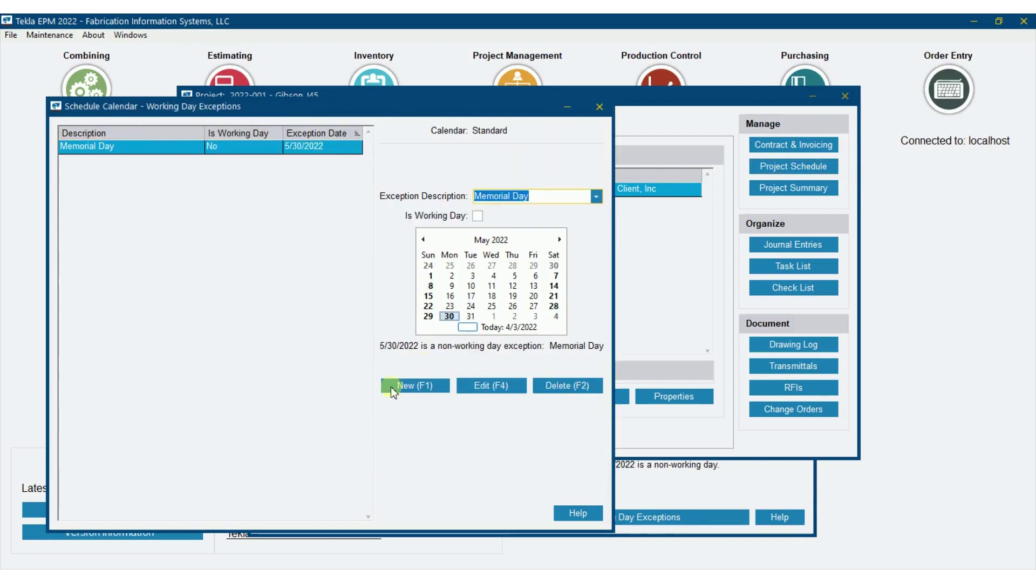
click(398, 385)
text(Ind)
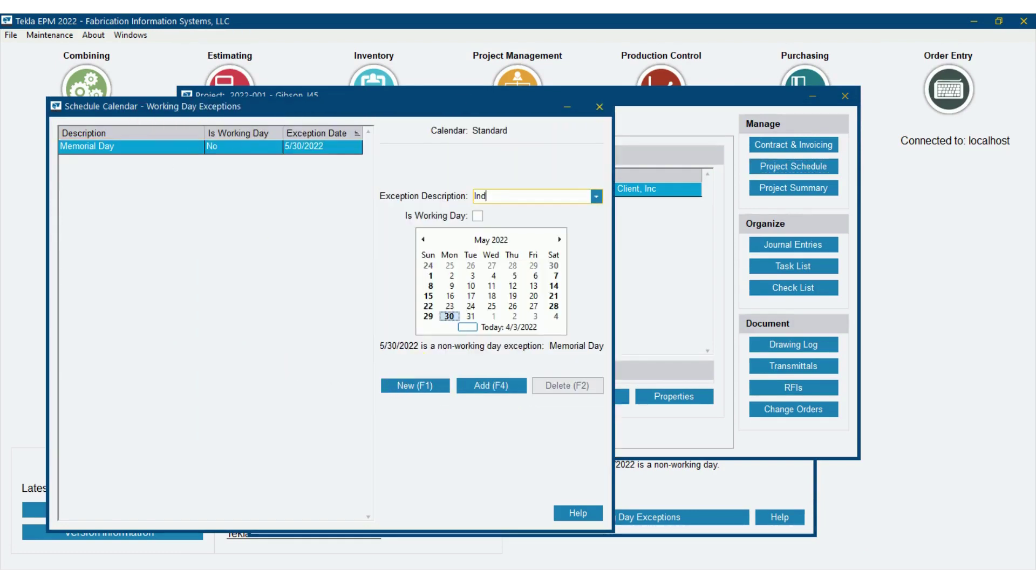
text(ependence Day)
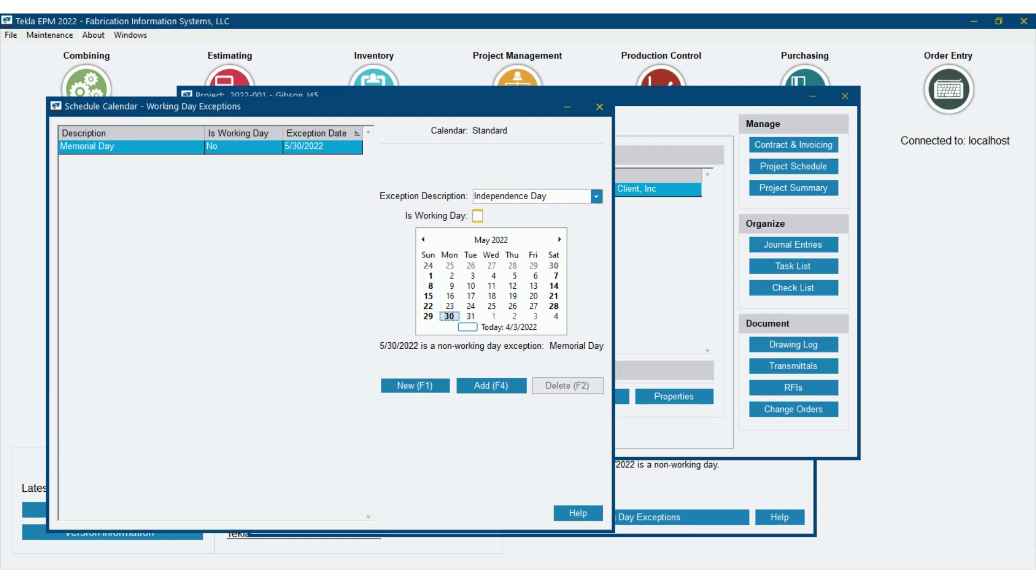
click(559, 239)
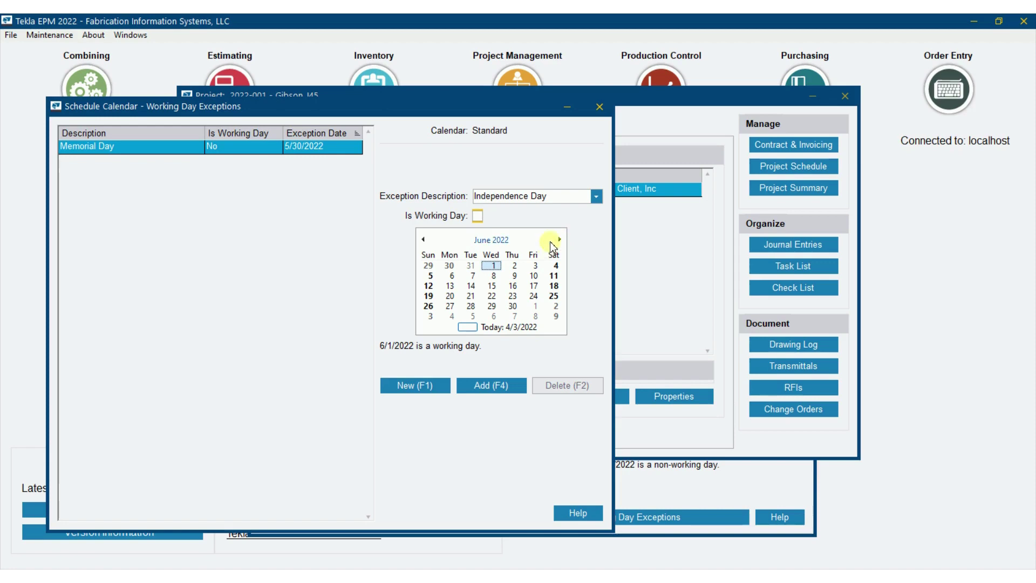
click(559, 239)
click(450, 276)
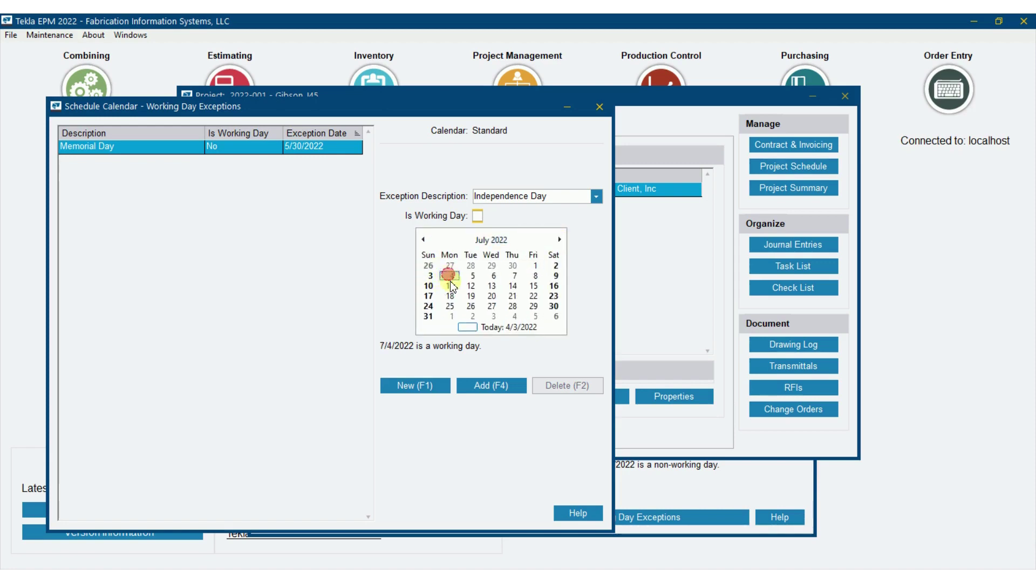
click(490, 385)
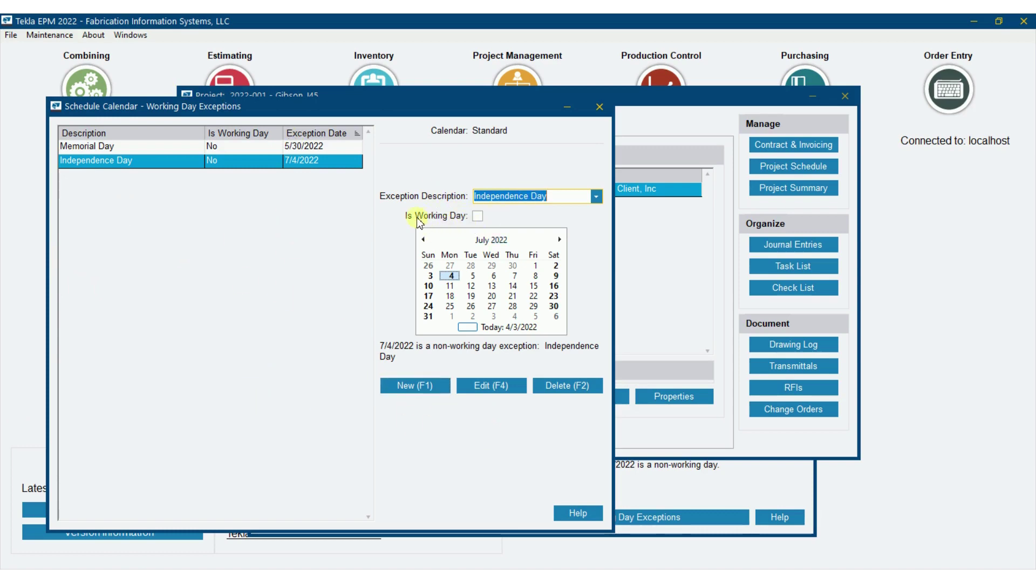
click(413, 385)
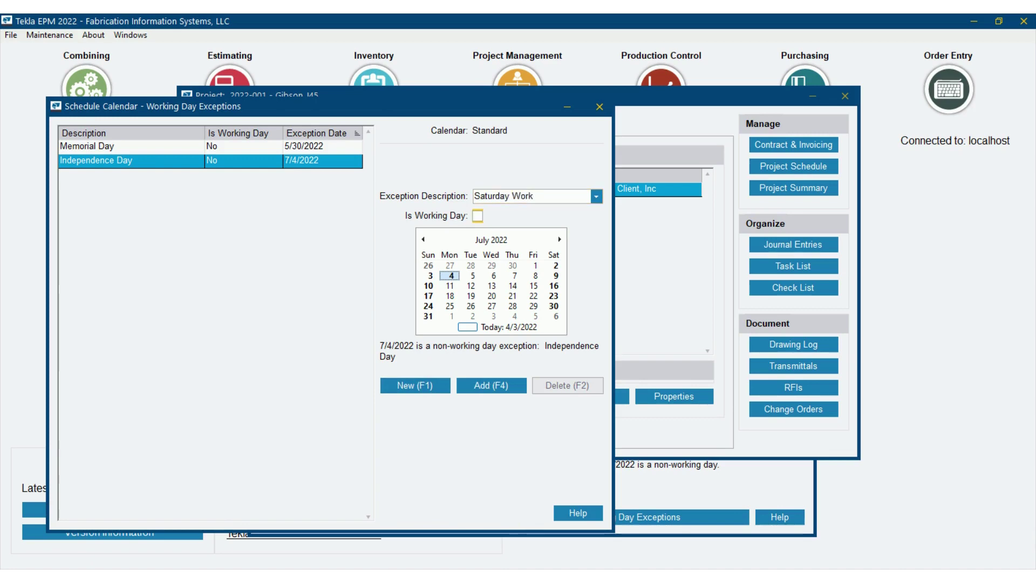
- Add a 'Saturday Work' working-day exception on Saturday 4/9/2022 to the Standard calendar
click(478, 216)
click(423, 239)
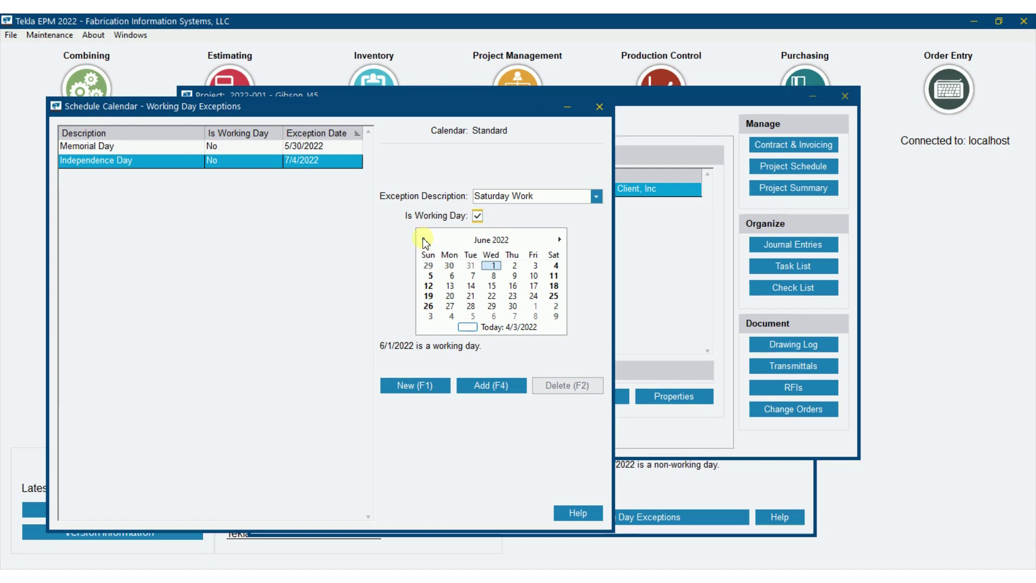
click(423, 239)
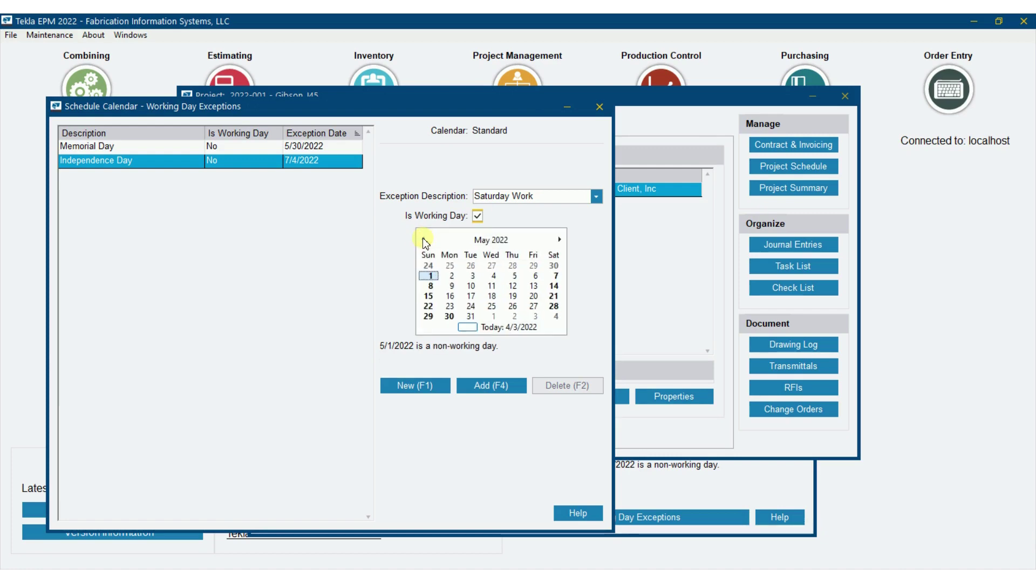
click(423, 239)
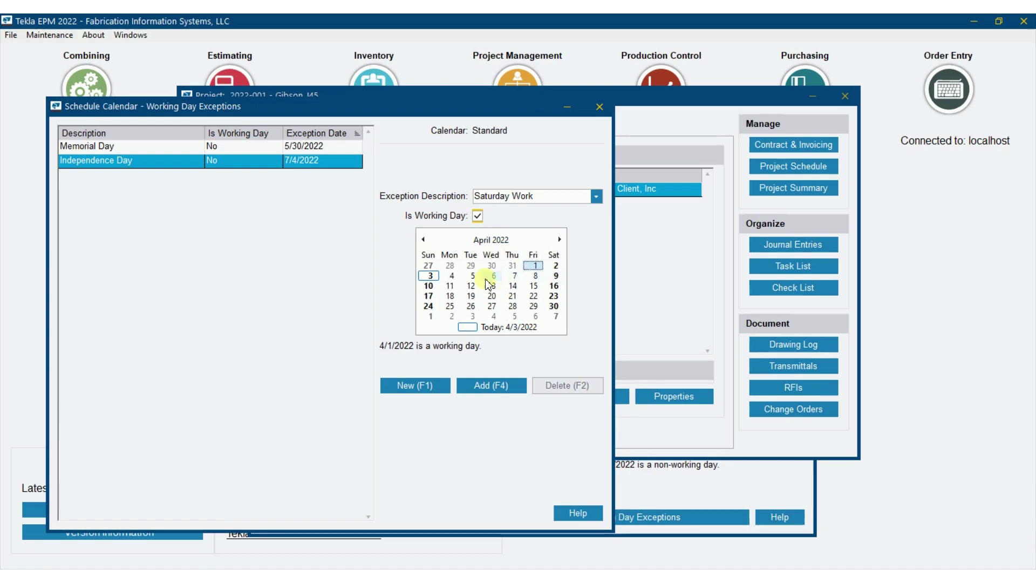
click(554, 276)
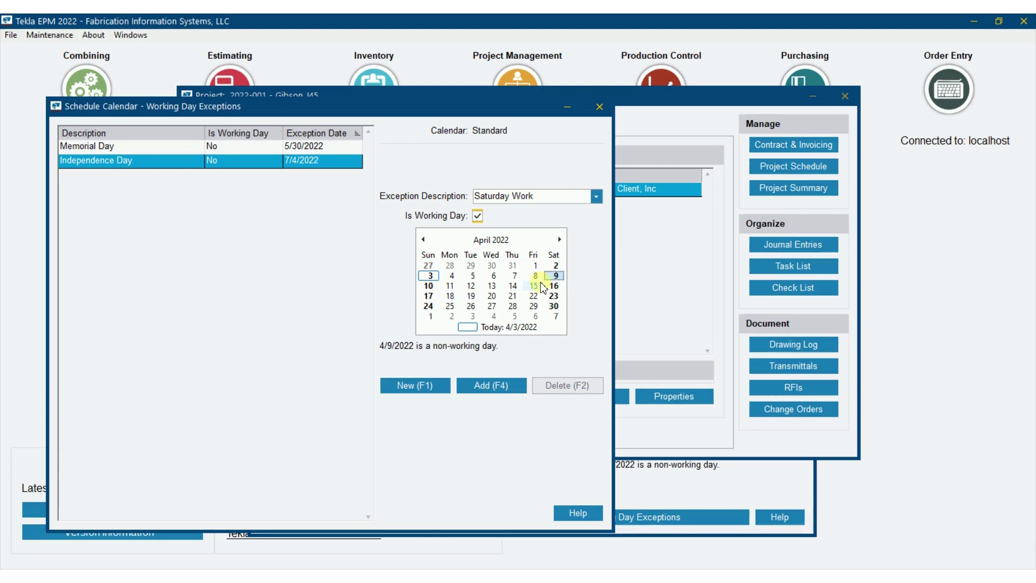
click(499, 385)
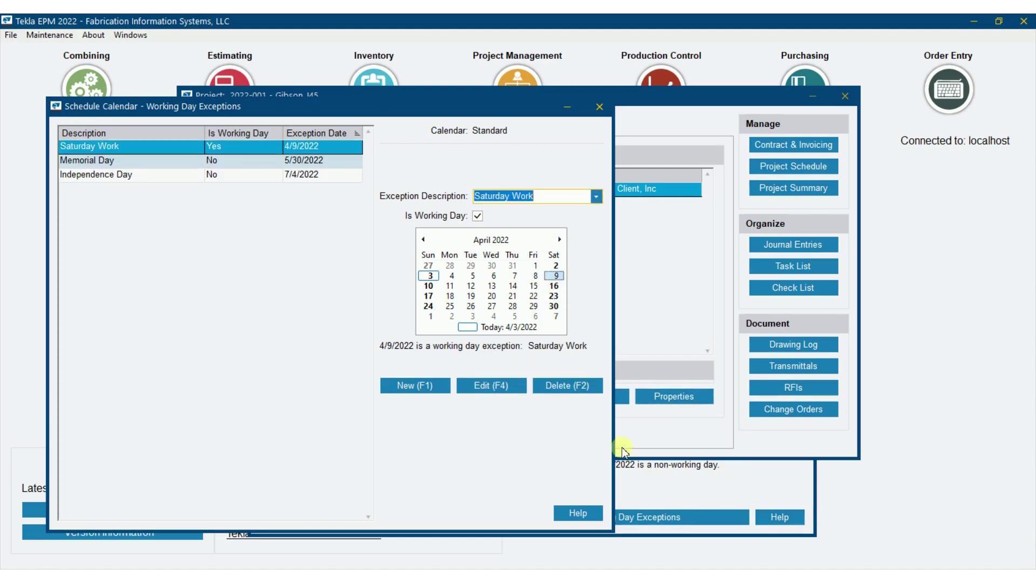
- Close the exceptions list, open the 2022-001 Project Schedule Gantt chart, and arrange the windows
click(598, 106)
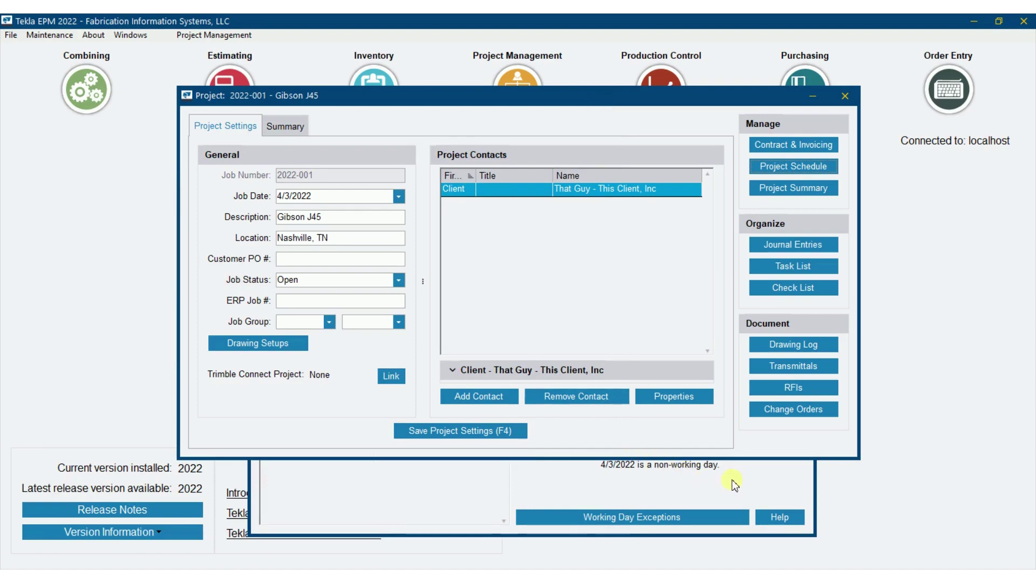
click(788, 167)
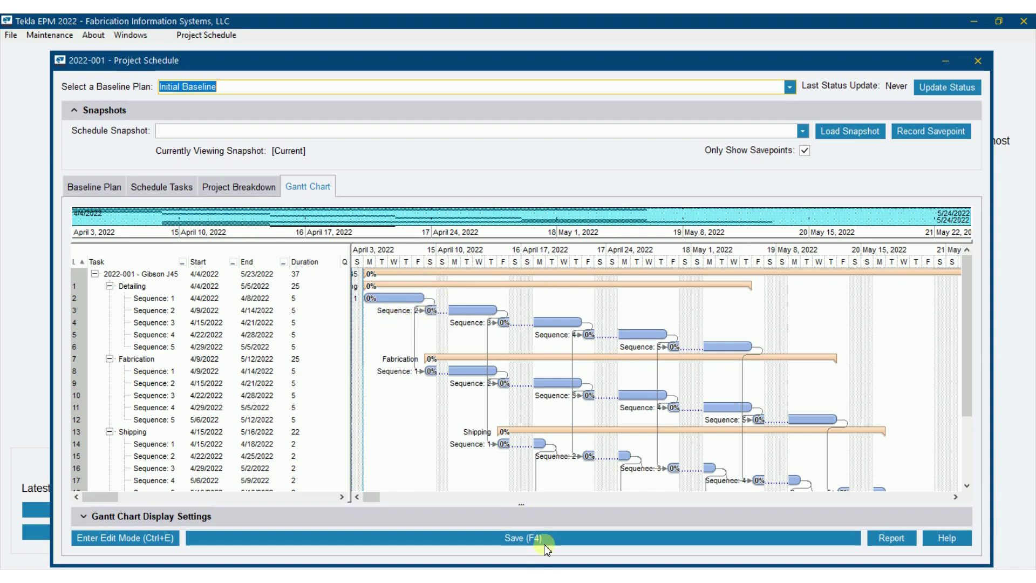
drag(779, 65, 608, 84)
click(829, 195)
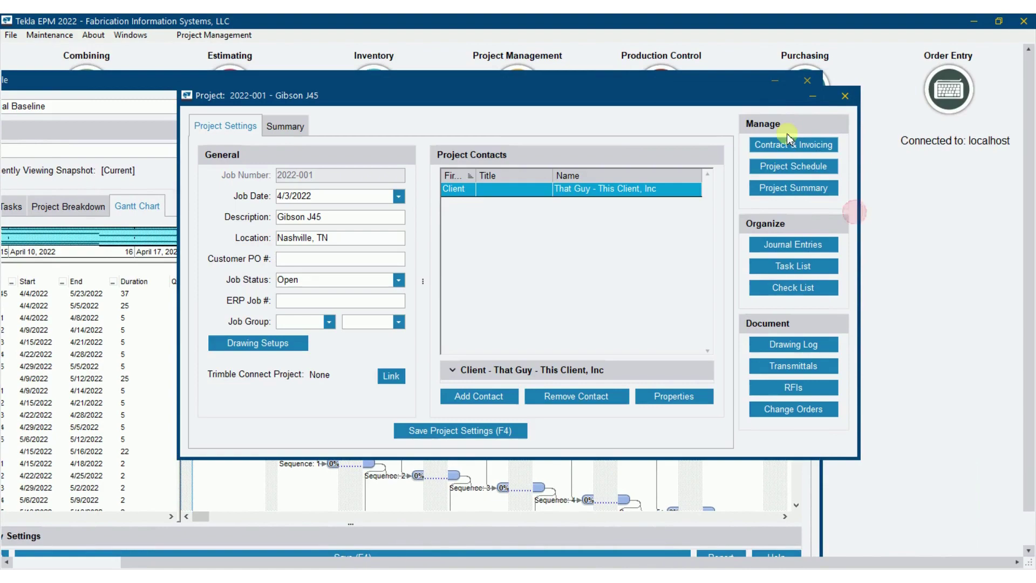
drag(734, 99, 828, 108)
drag(680, 84, 855, 70)
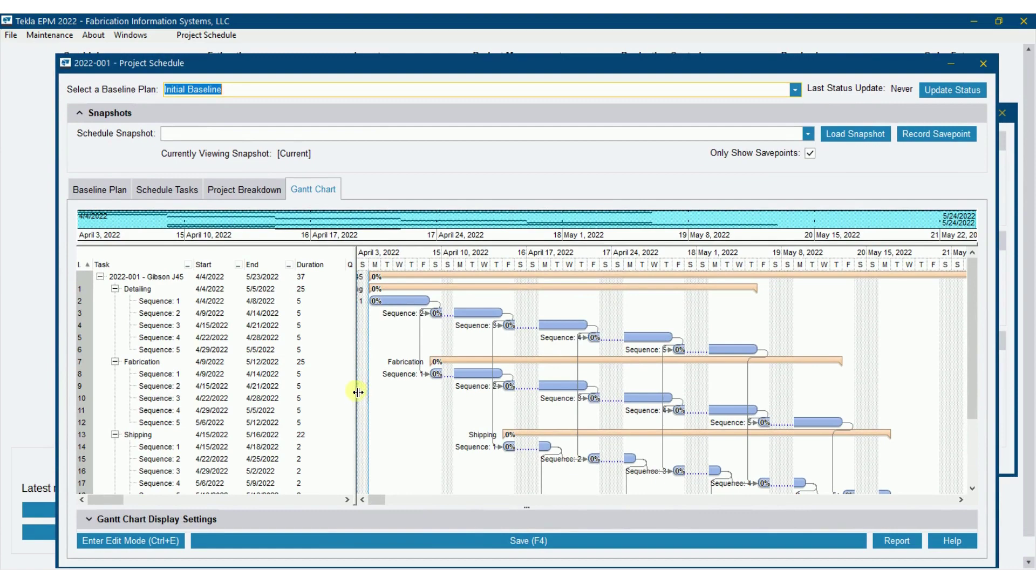
drag(358, 392, 935, 408)
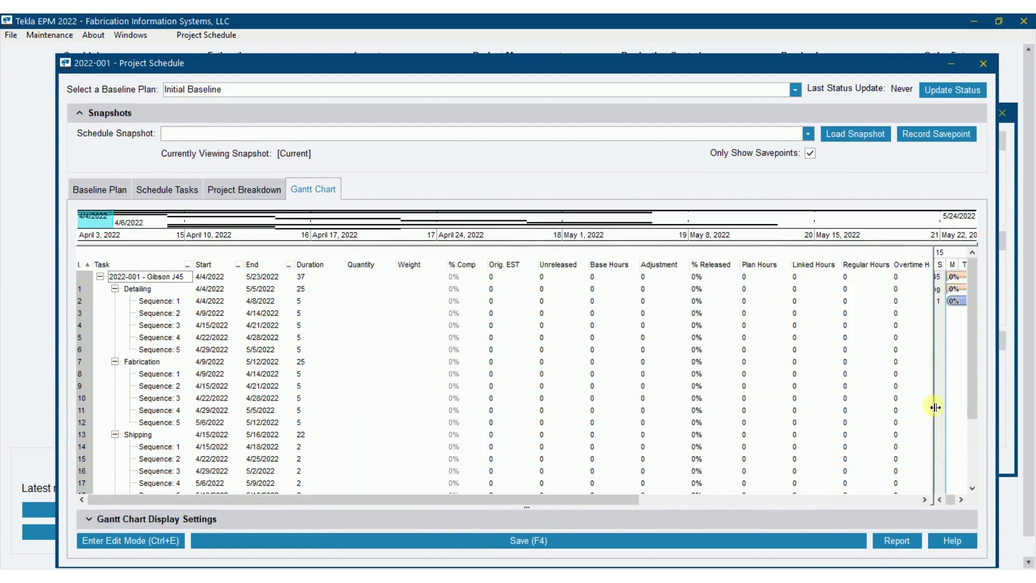
click(176, 289)
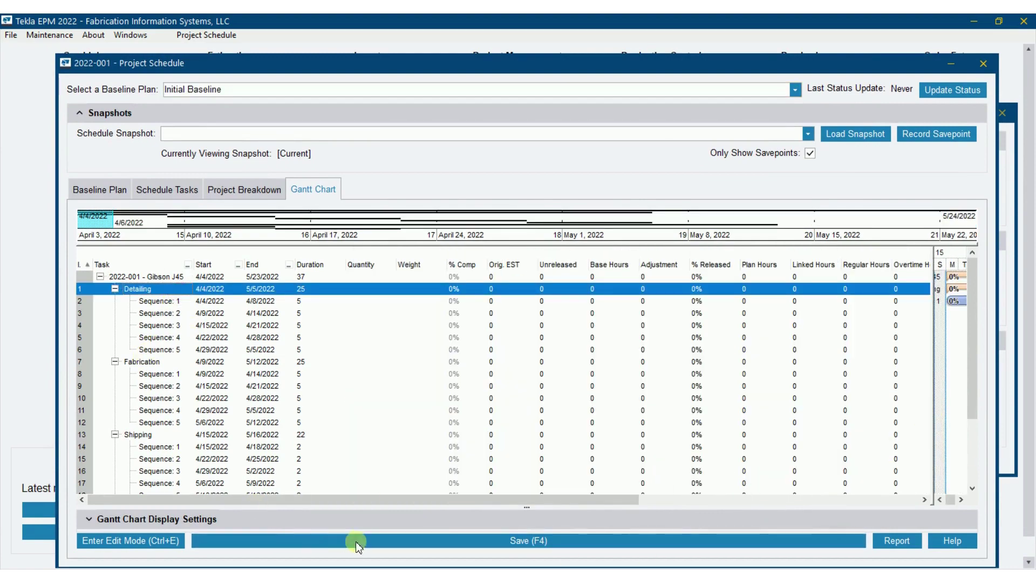
drag(377, 499, 696, 498)
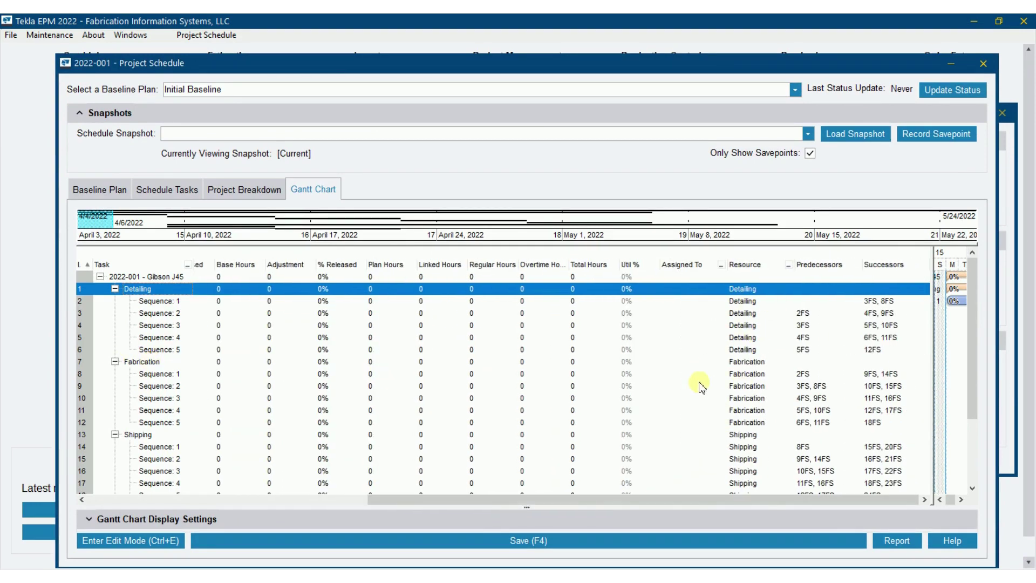
drag(700, 496, 365, 499)
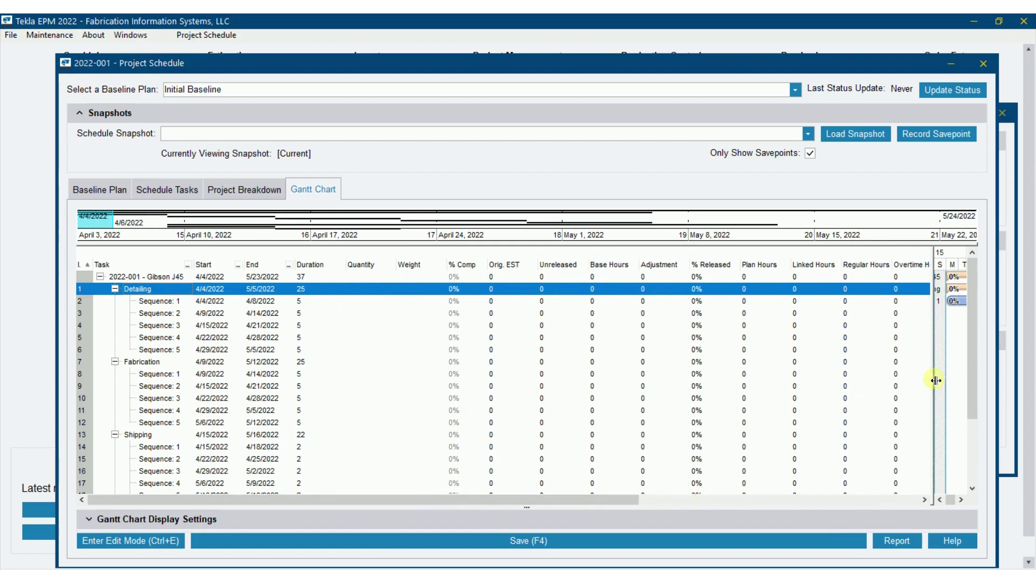
drag(936, 380, 355, 369)
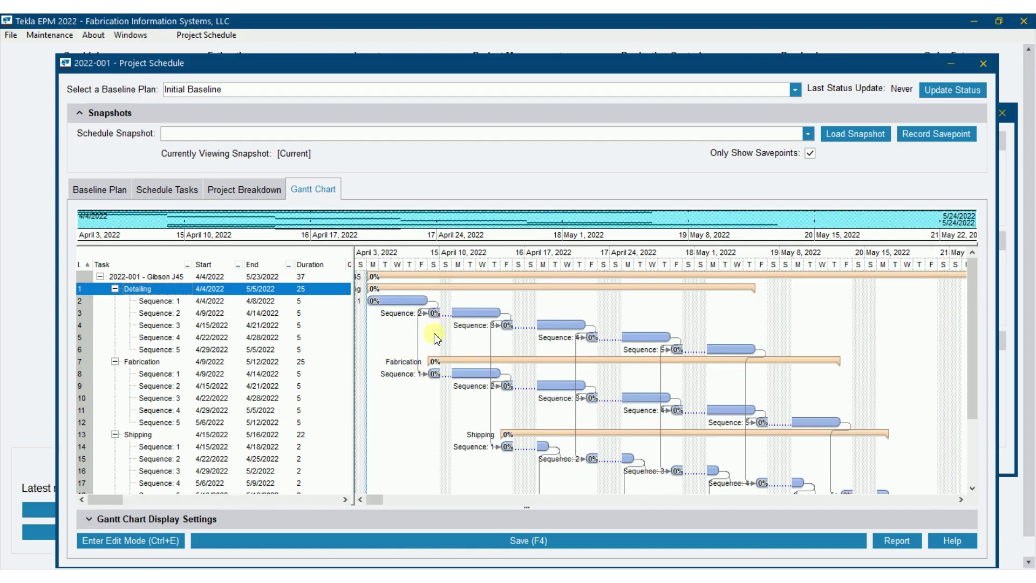
- Open Maintenance > Project Management > Schedule Calendars and select the Standard calendar
click(49, 35)
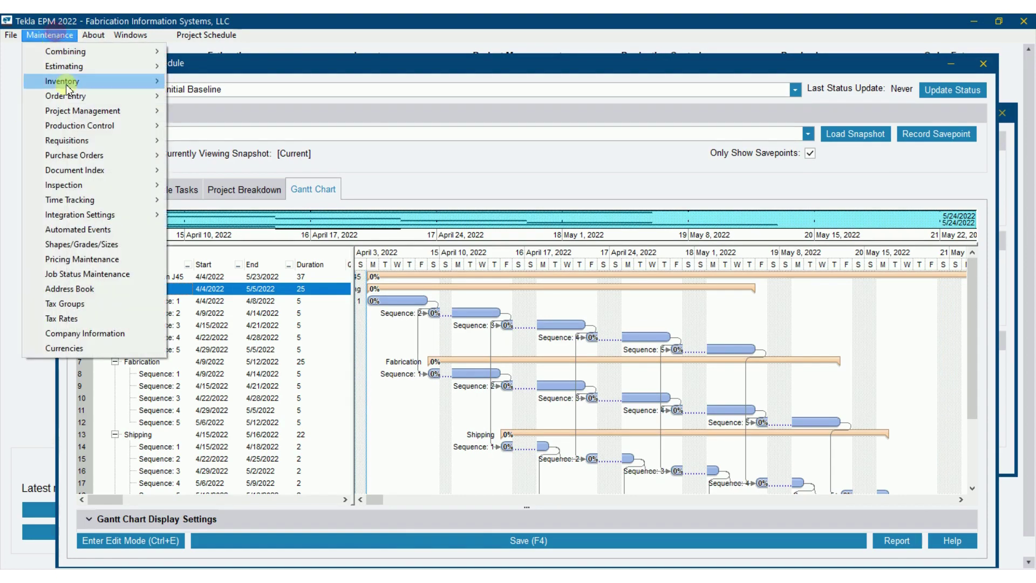
mouse_move(102, 110)
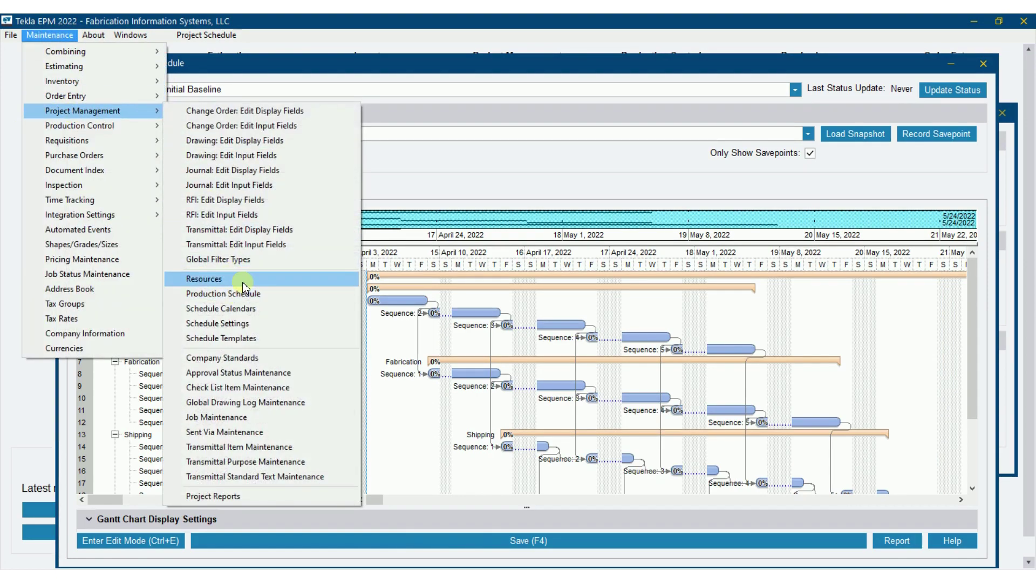
click(254, 308)
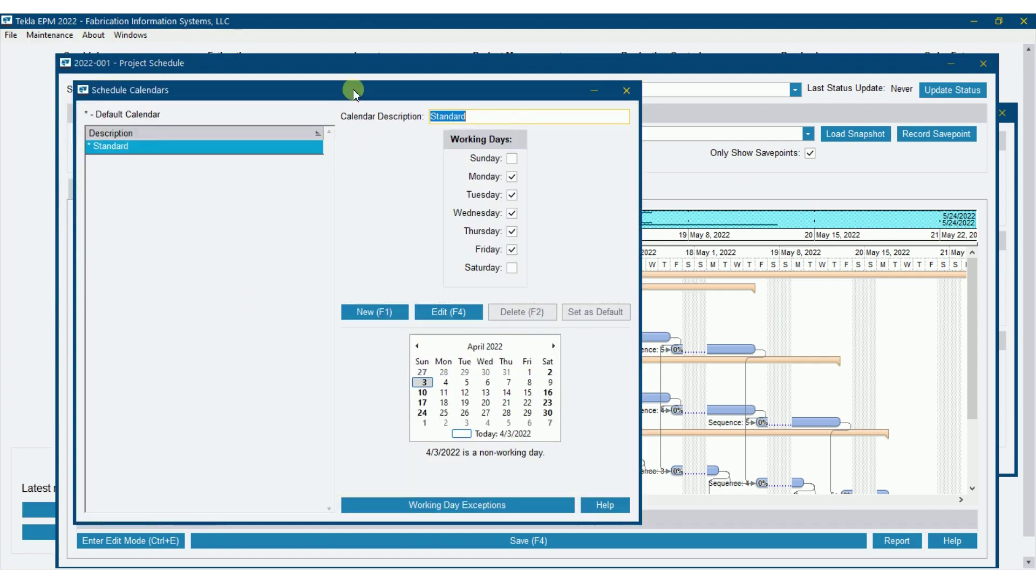
drag(356, 91, 561, 97)
click(332, 152)
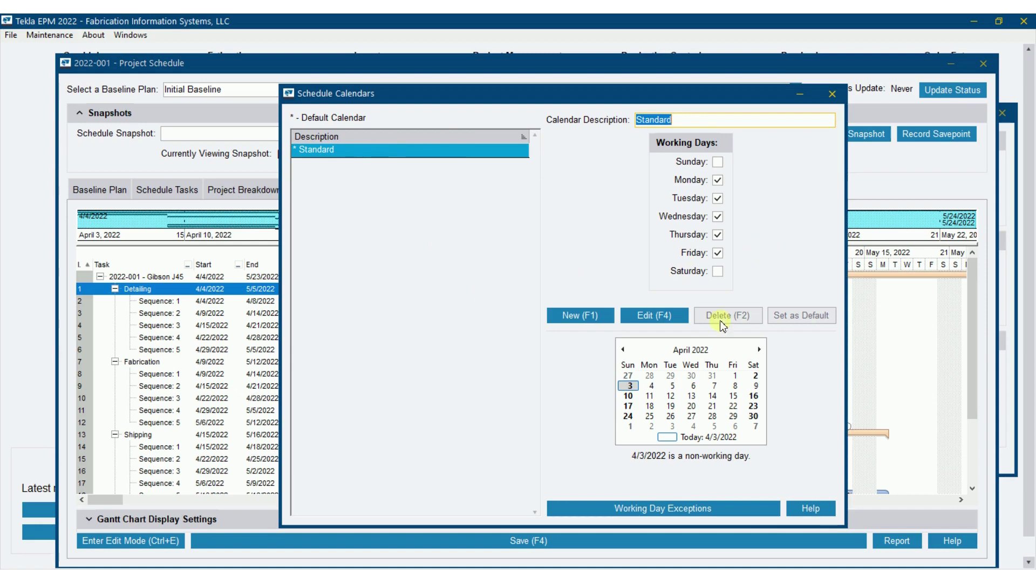
- Try deleting the Saturday Work exception from Standard's working day exceptions, dismissing the write-lock warning
click(685, 509)
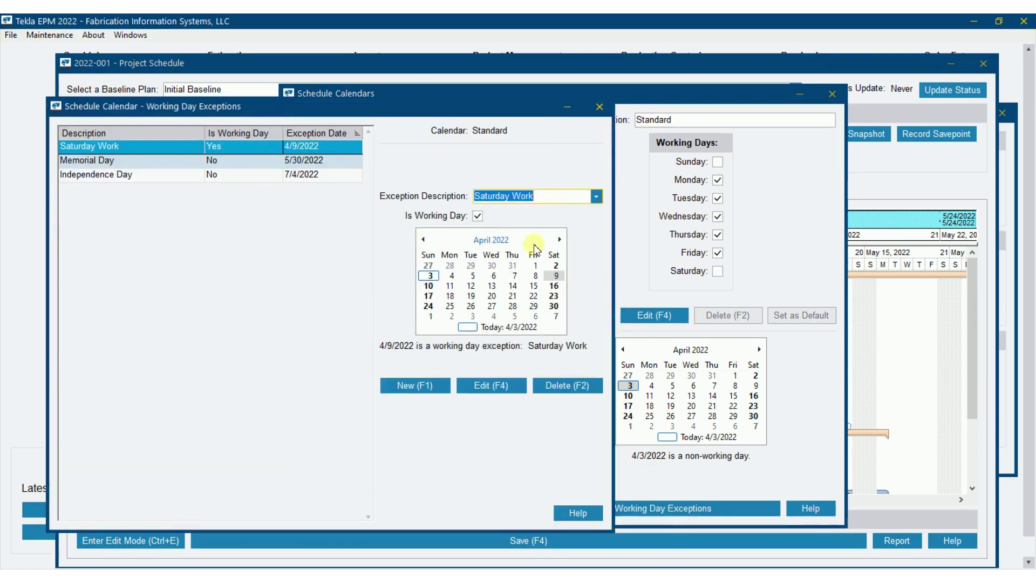
click(134, 148)
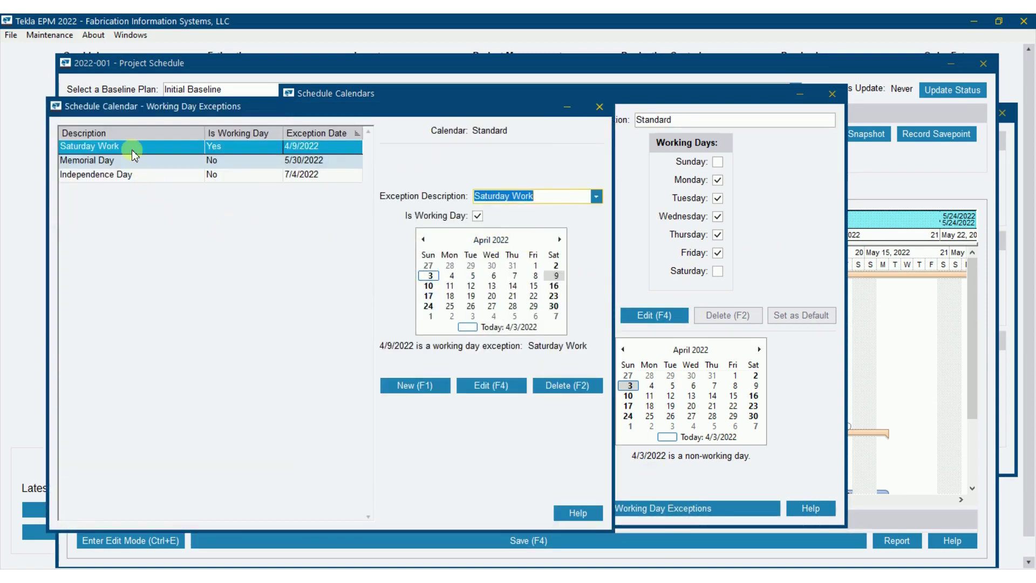
click(592, 386)
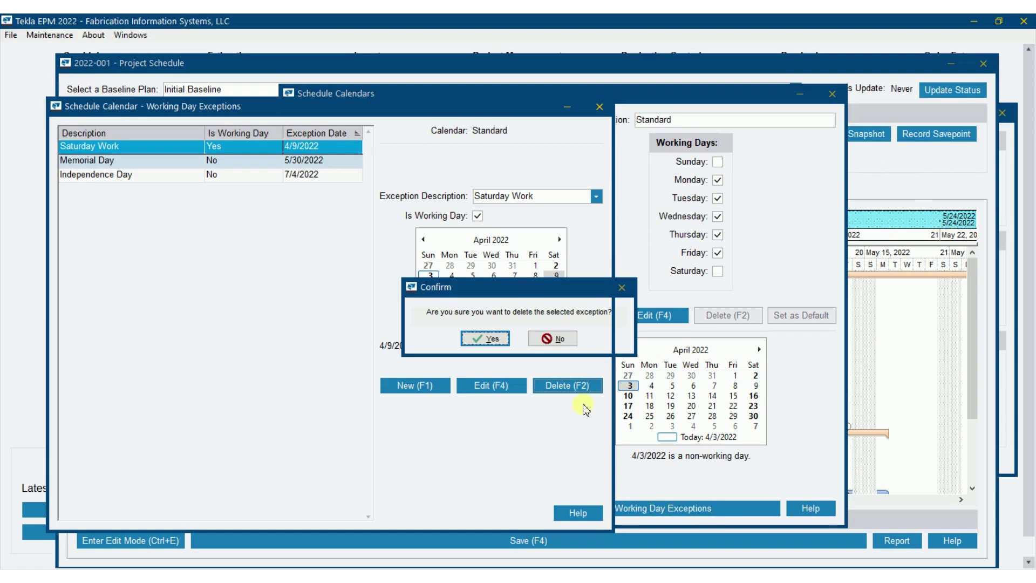
key(Return)
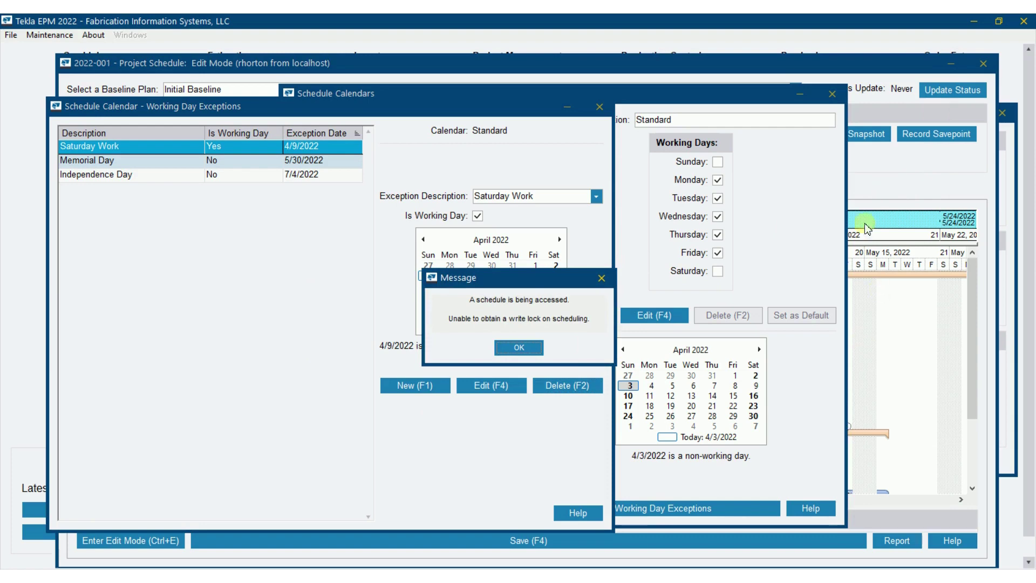
click(526, 348)
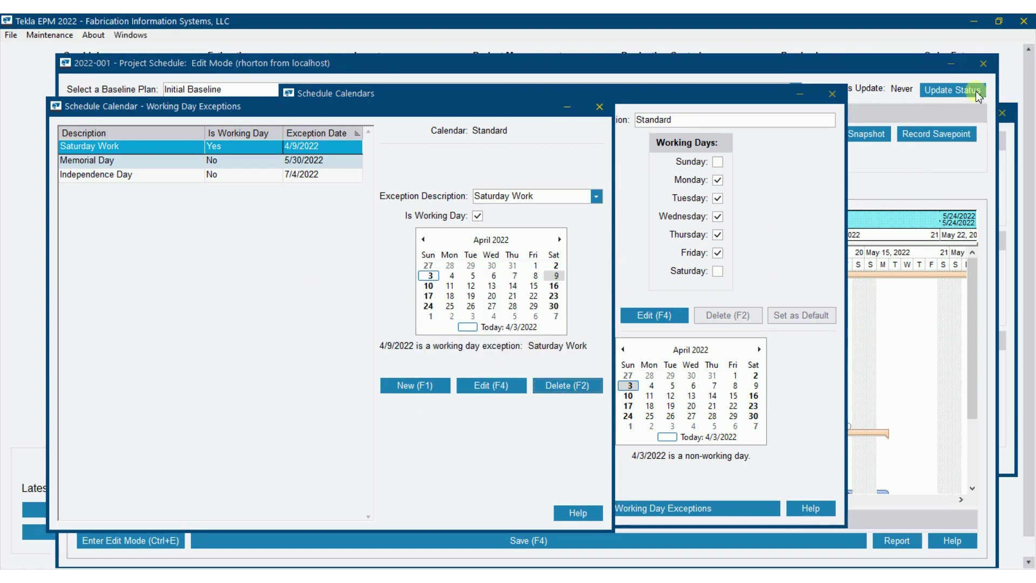
- Close the Project Schedule to release the lock, delete Saturday Work, and close the calendar dialogs
click(980, 66)
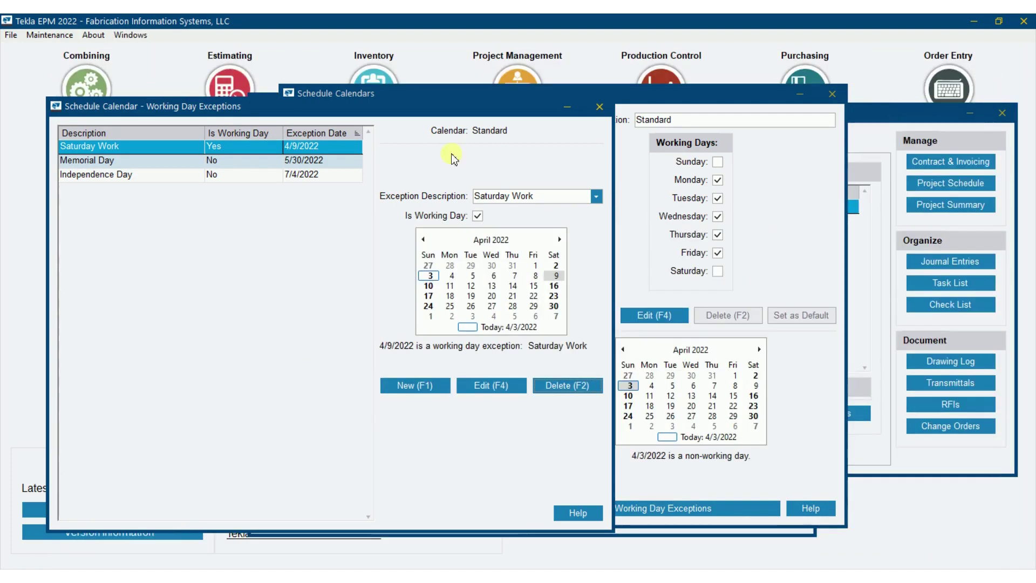
click(564, 386)
click(498, 337)
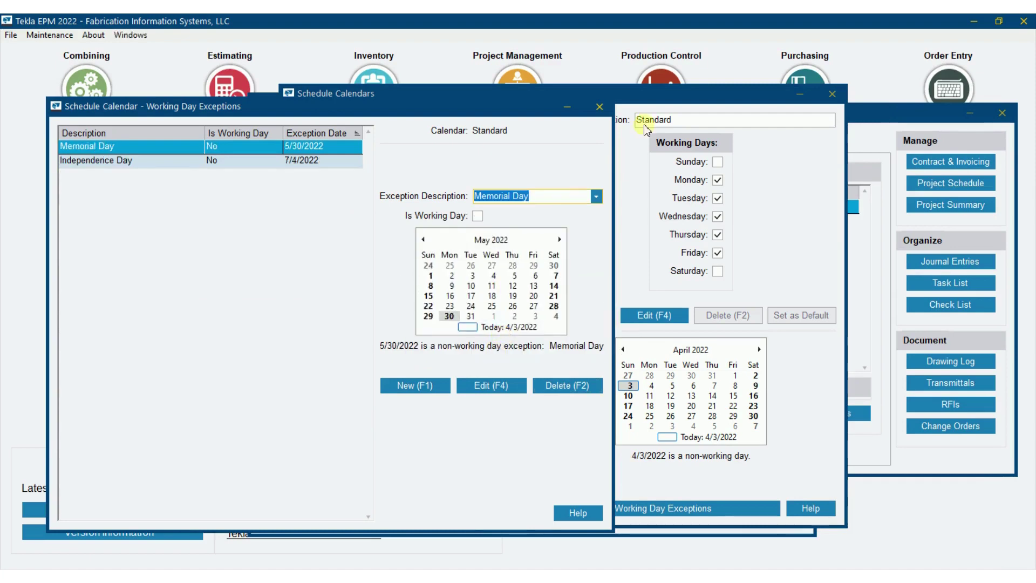
click(599, 106)
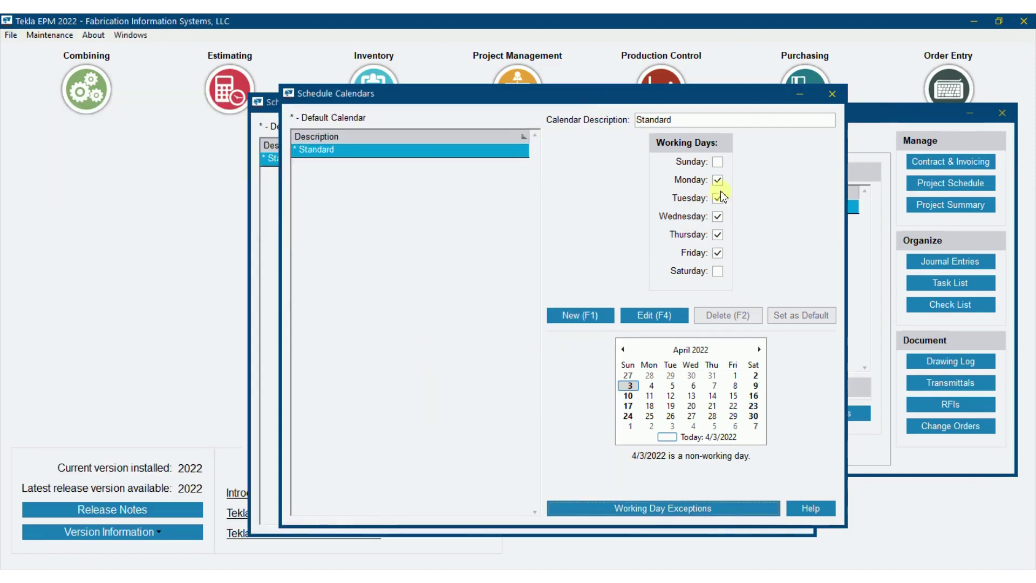
click(832, 95)
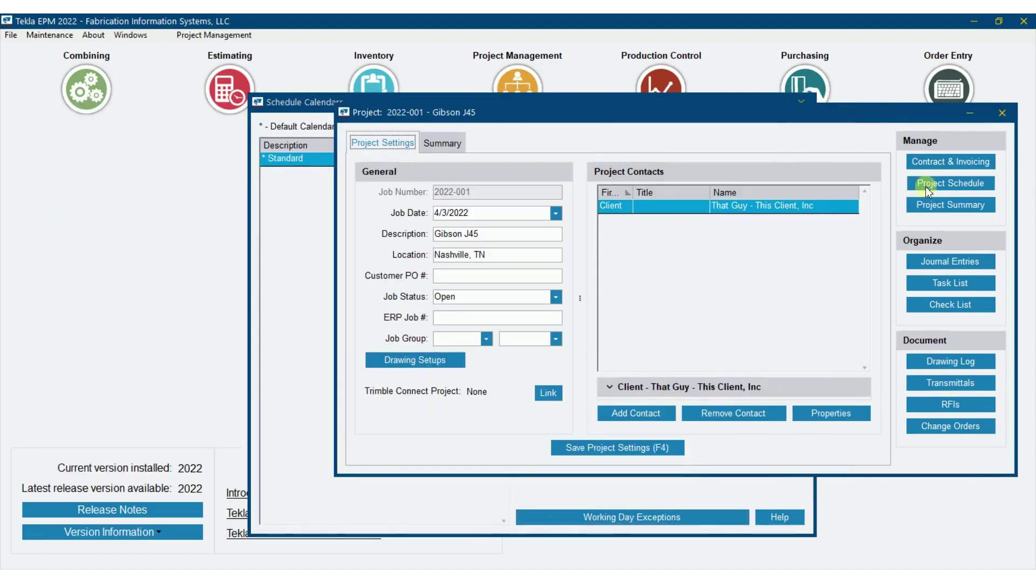
- Reopen the 2022-001 Project Schedule and widen the task grid to show more columns
click(950, 184)
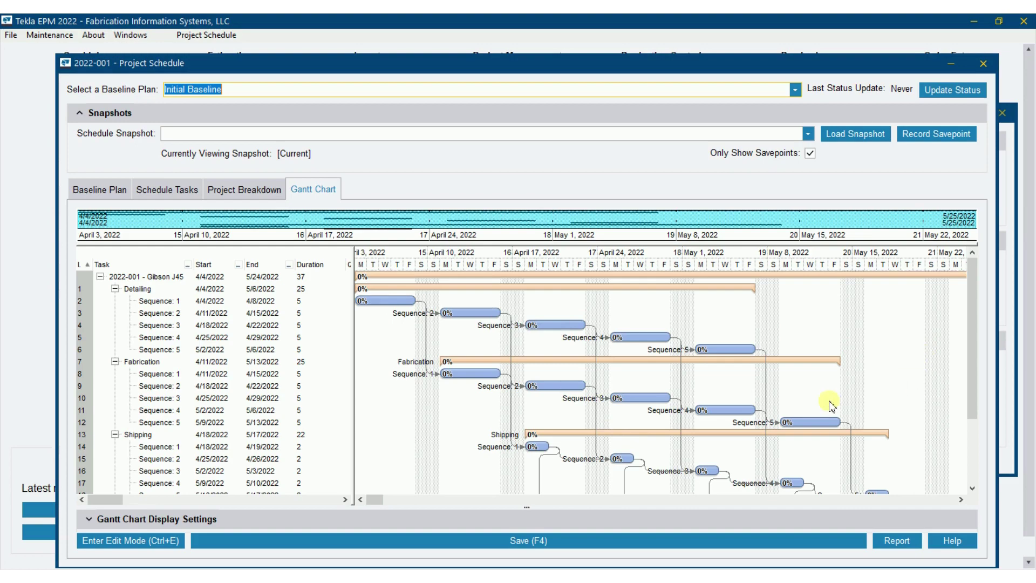
drag(356, 386, 935, 372)
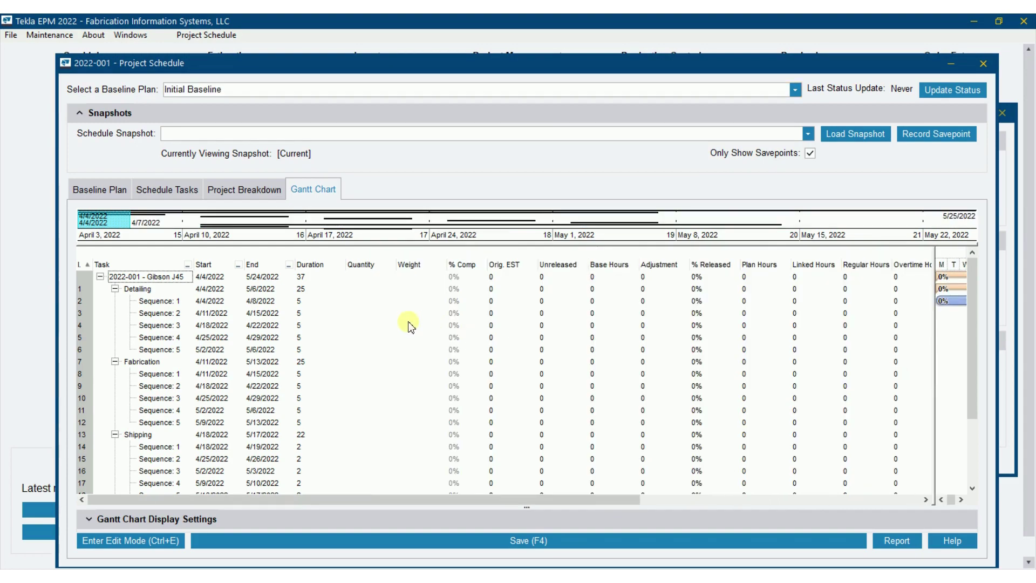